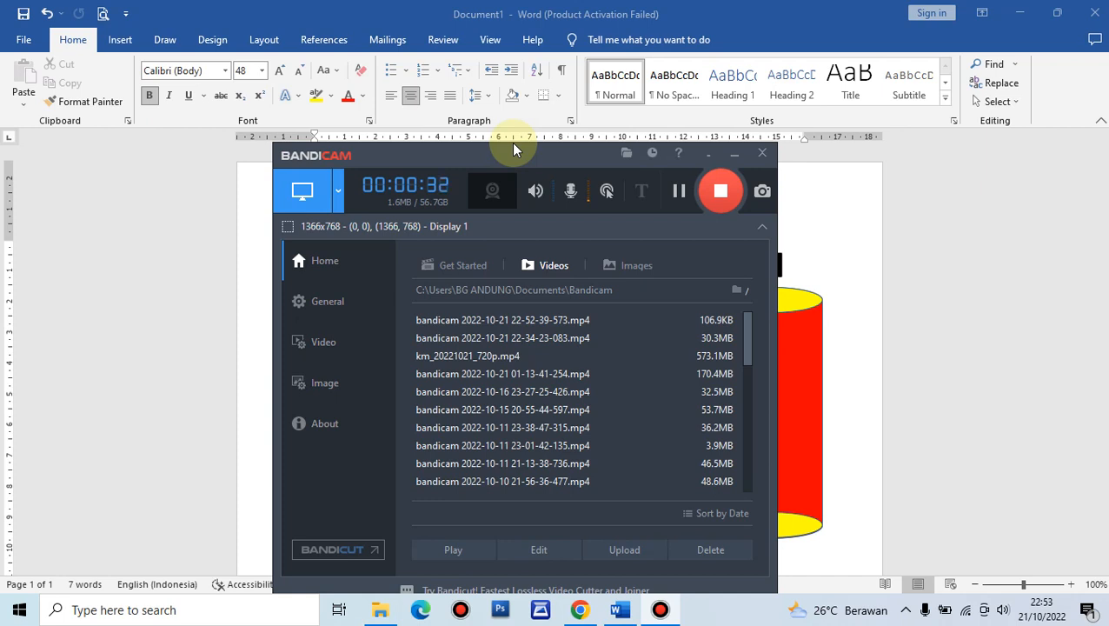
{"action": "left_click", "coordinate": [709, 156]}
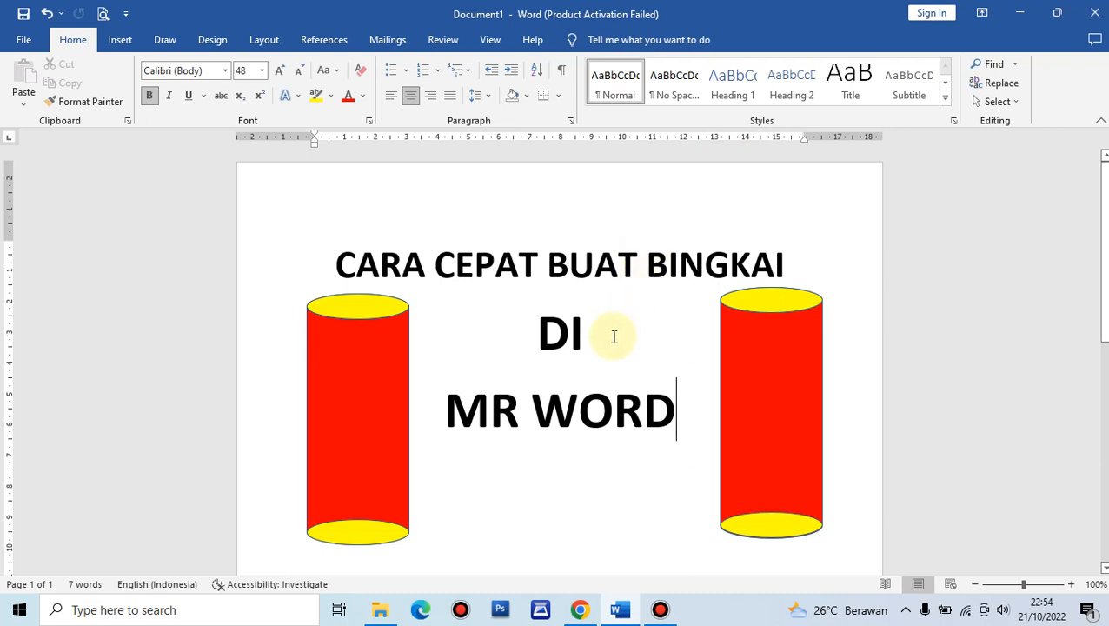
{"action": "left_click", "coordinate": [353, 253]}
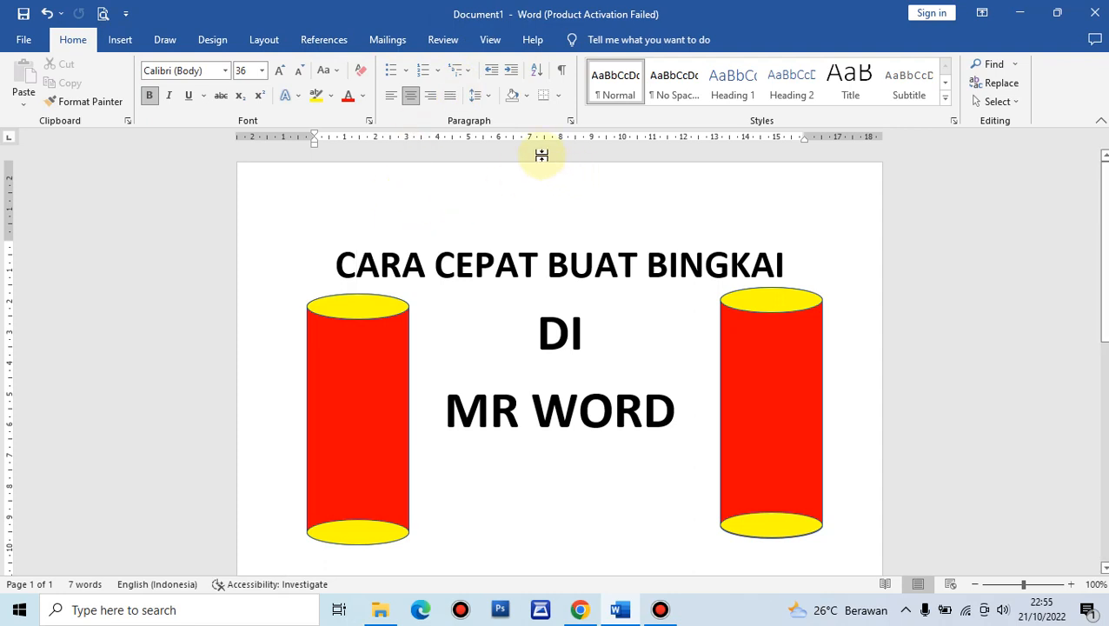
{"action": "left_click", "coordinate": [458, 271]}
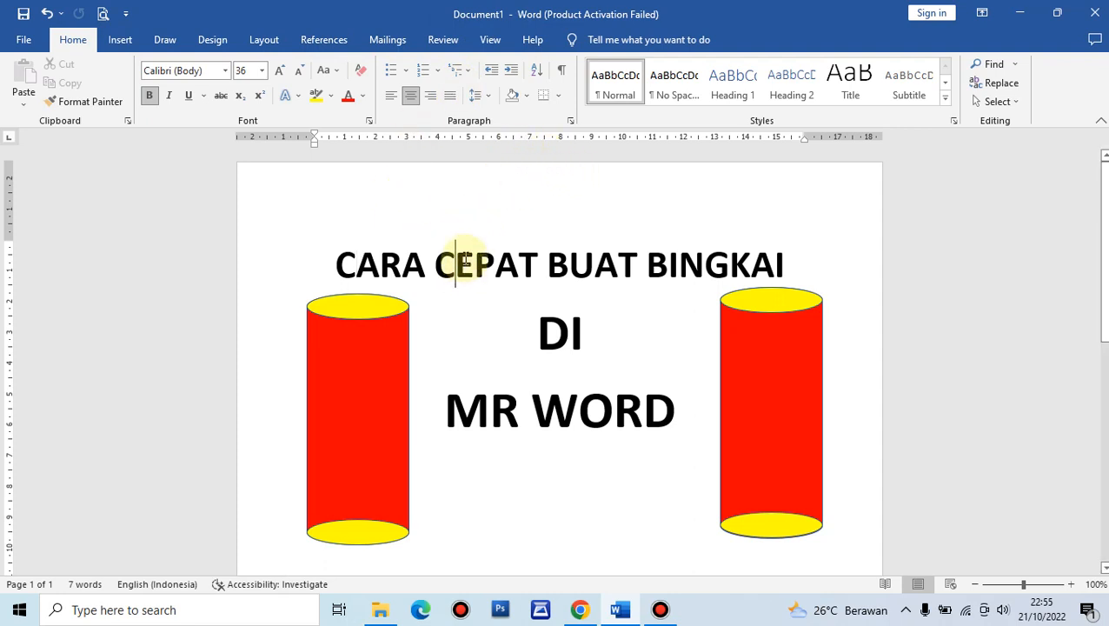
{"action": "left_click", "coordinate": [519, 262]}
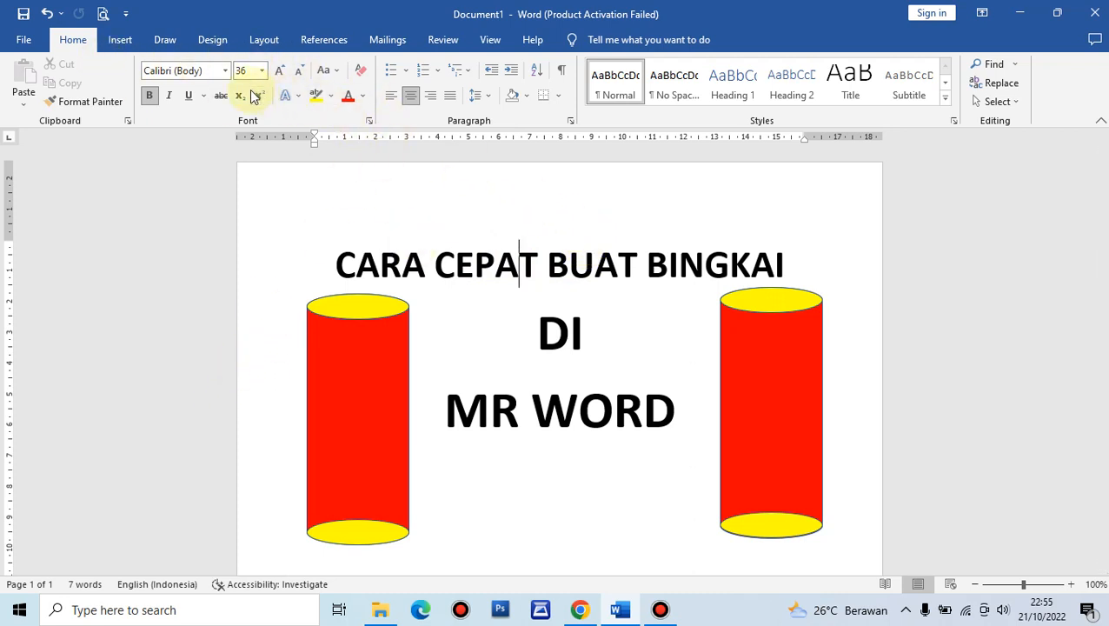
Open the page border settings for the document.
{"action": "left_click", "coordinate": [221, 41]}
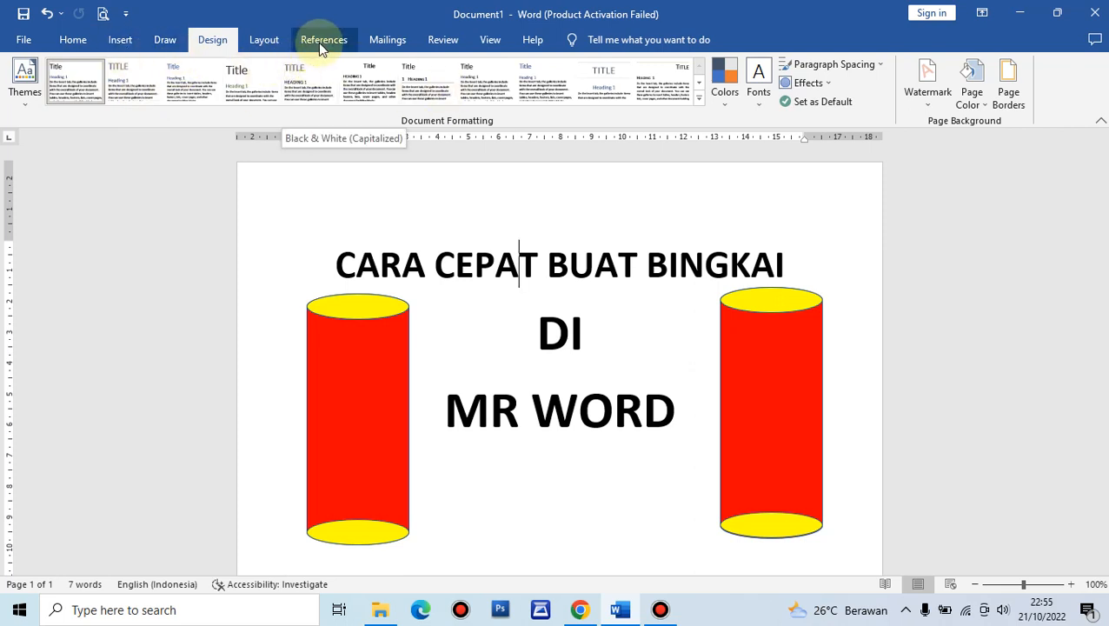
{"action": "left_click", "coordinate": [1008, 87]}
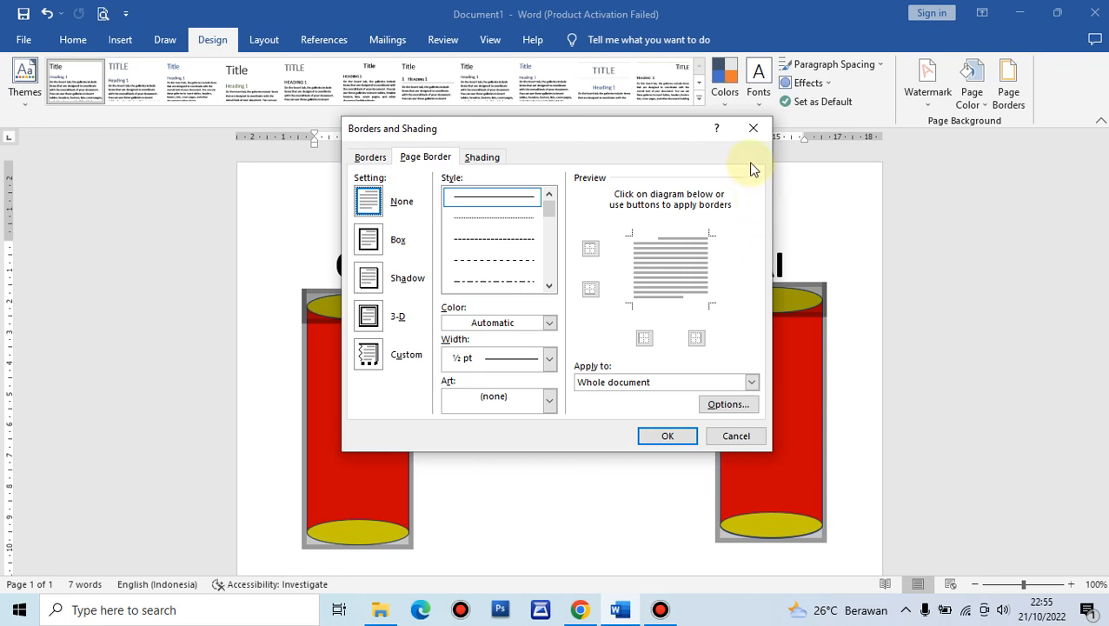
{"action": "left_click", "coordinate": [432, 161]}
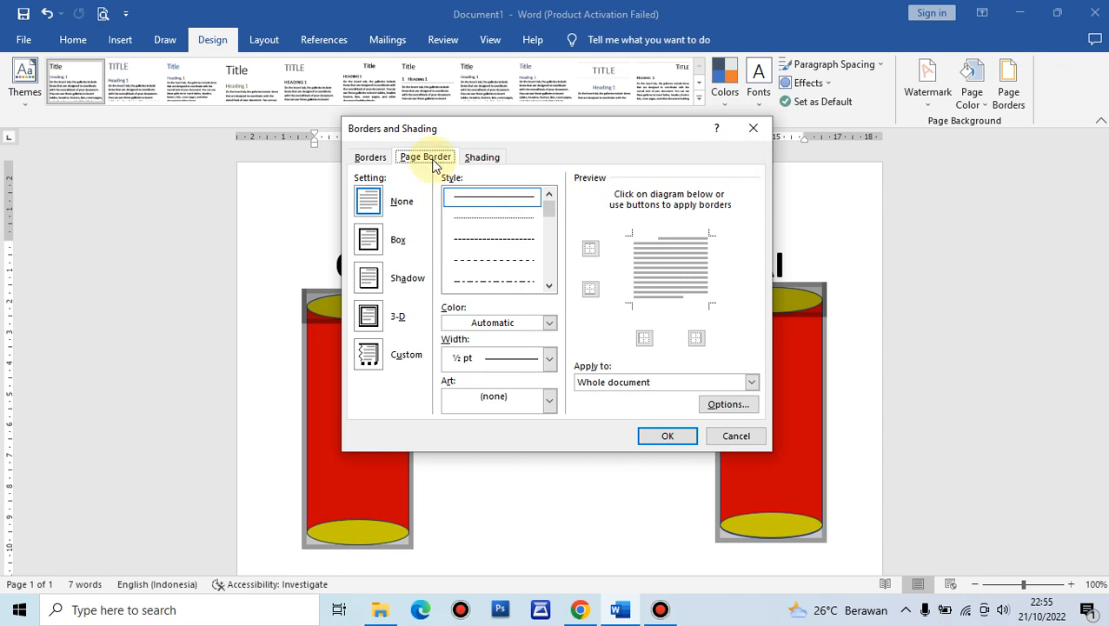
{"action": "left_click", "coordinate": [369, 156]}
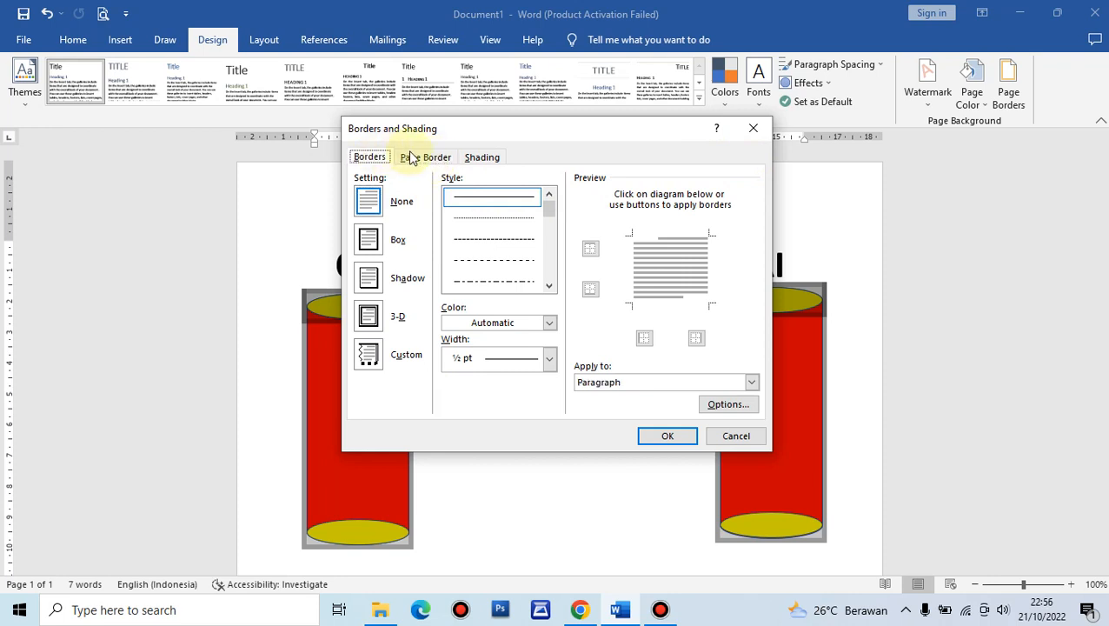
{"action": "left_click", "coordinate": [430, 160]}
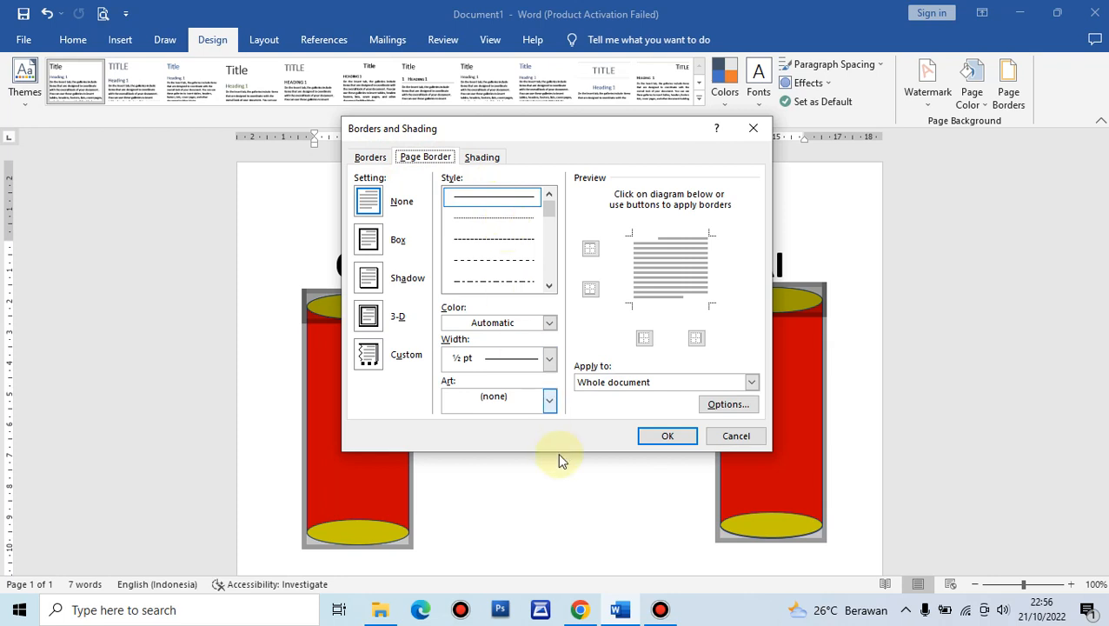
{"action": "left_click", "coordinate": [549, 399]}
{"action": "left_click", "coordinate": [595, 330]}
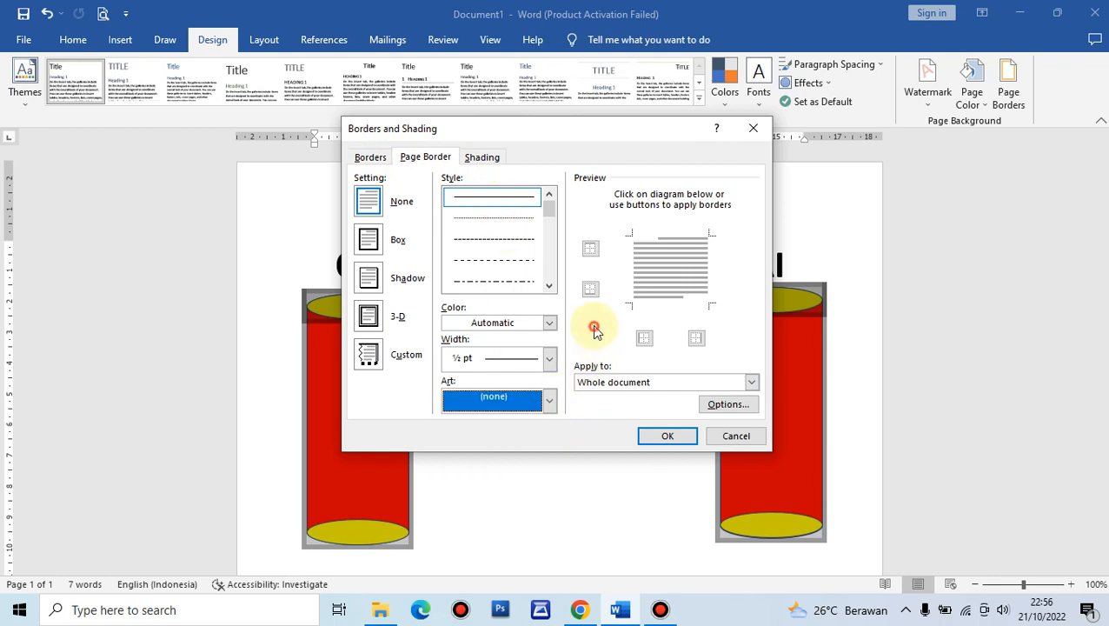
{"action": "left_click", "coordinate": [549, 402]}
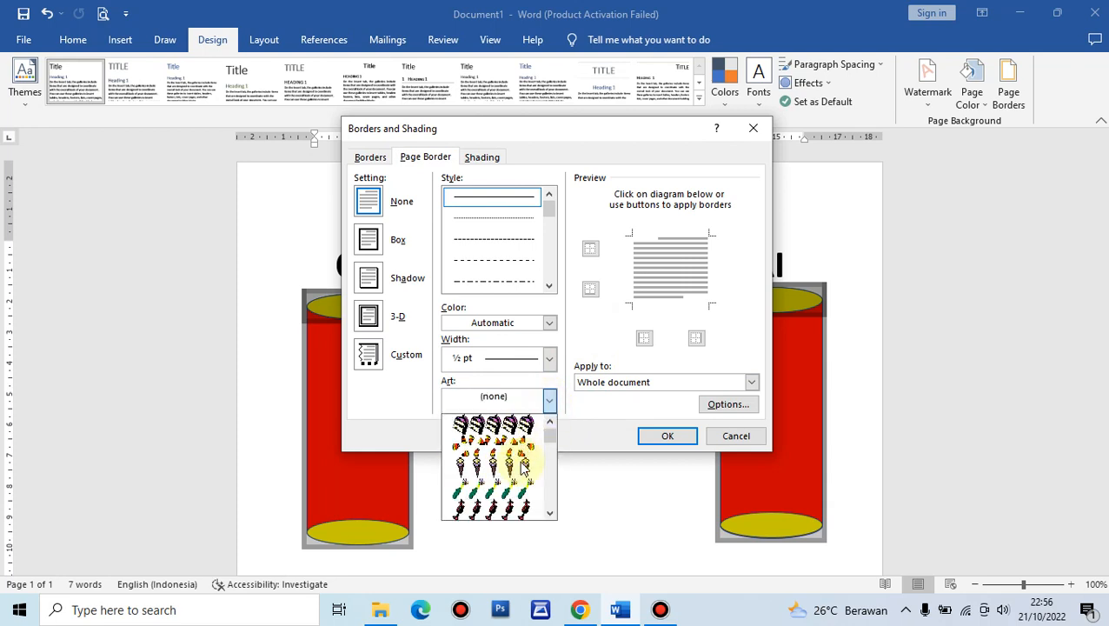
{"action": "left_click", "coordinate": [550, 400]}
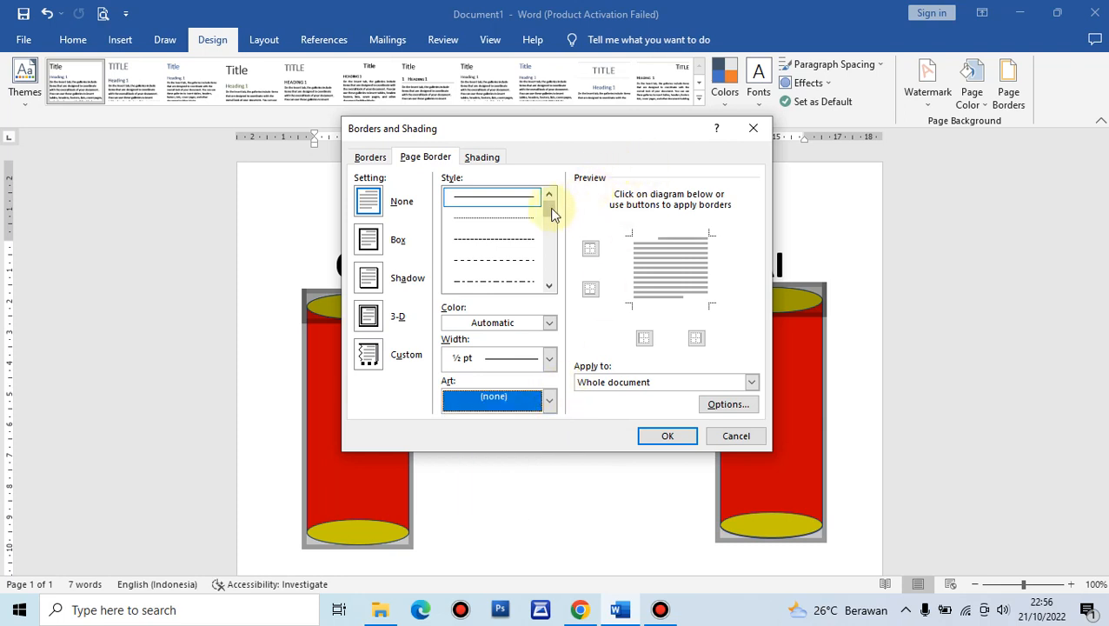
{"action": "left_click", "coordinate": [548, 285]}
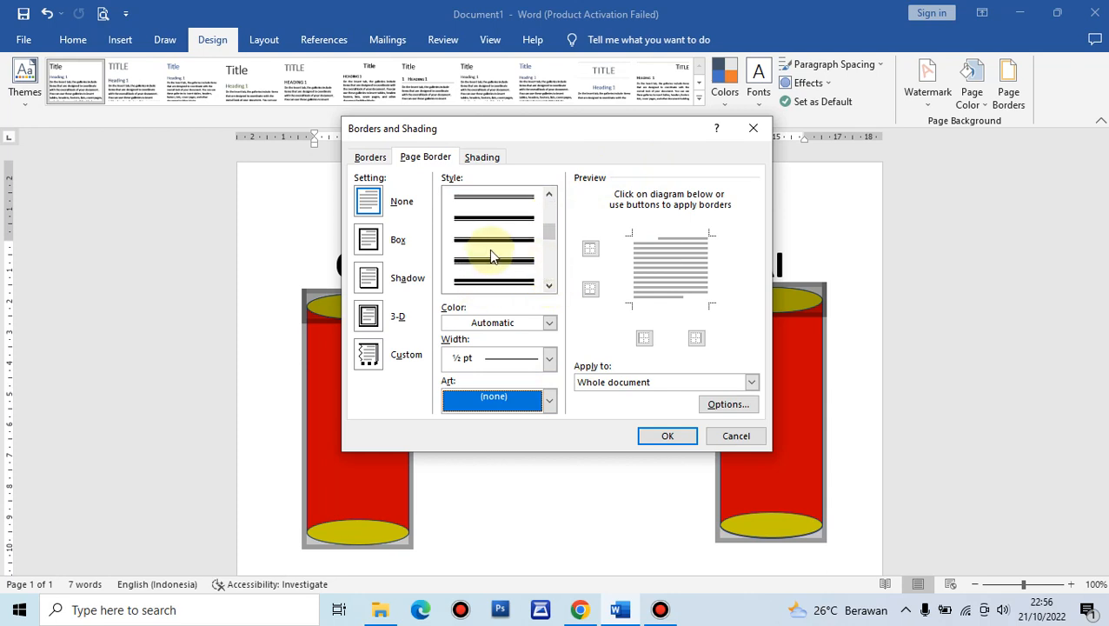
Apply a page border to the whole document using the green leaf and red berry art.
{"action": "left_click", "coordinate": [550, 399]}
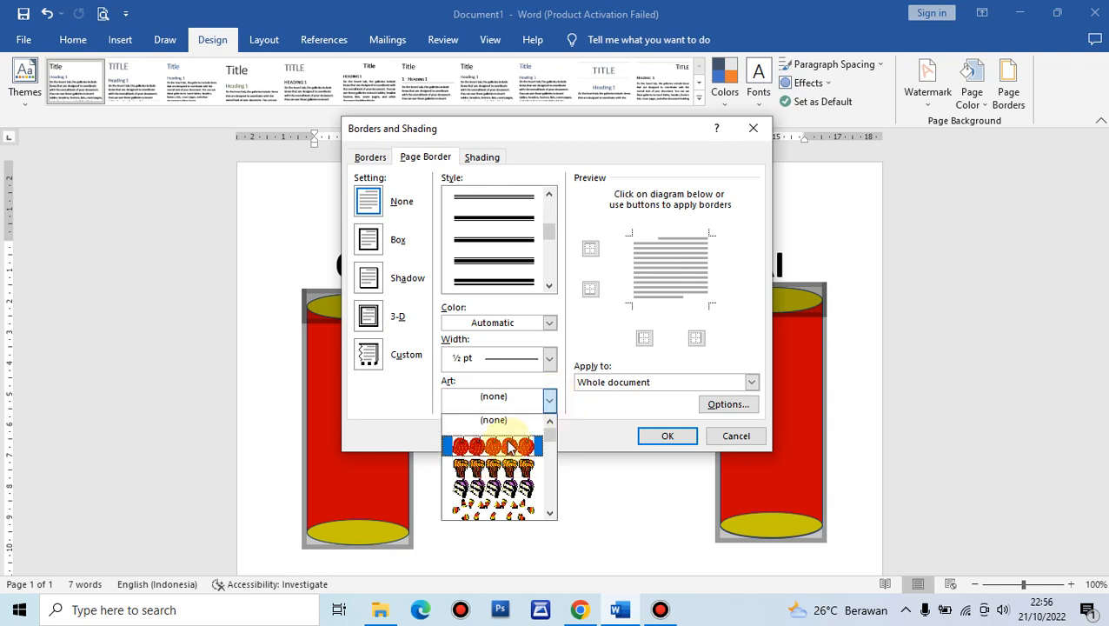
{"action": "scroll", "coordinate": [513, 447], "scroll_direction": "down", "scroll_amount": 1}
{"action": "scroll", "coordinate": [513, 447], "scroll_direction": "down", "scroll_amount": 10}
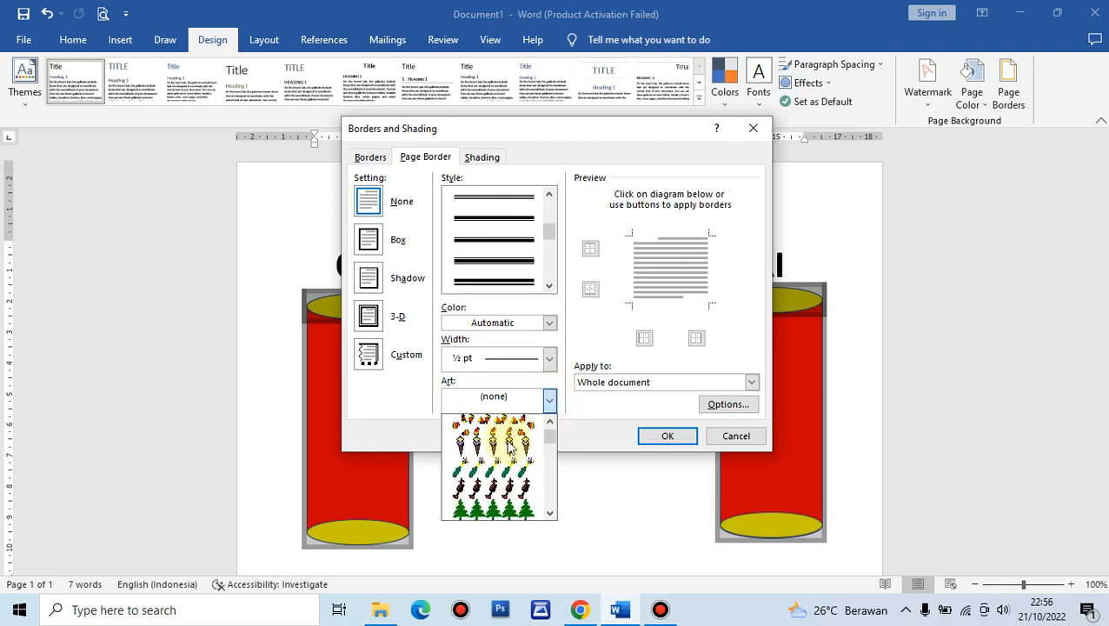
{"action": "scroll", "coordinate": [512, 447], "scroll_direction": "down", "scroll_amount": 10}
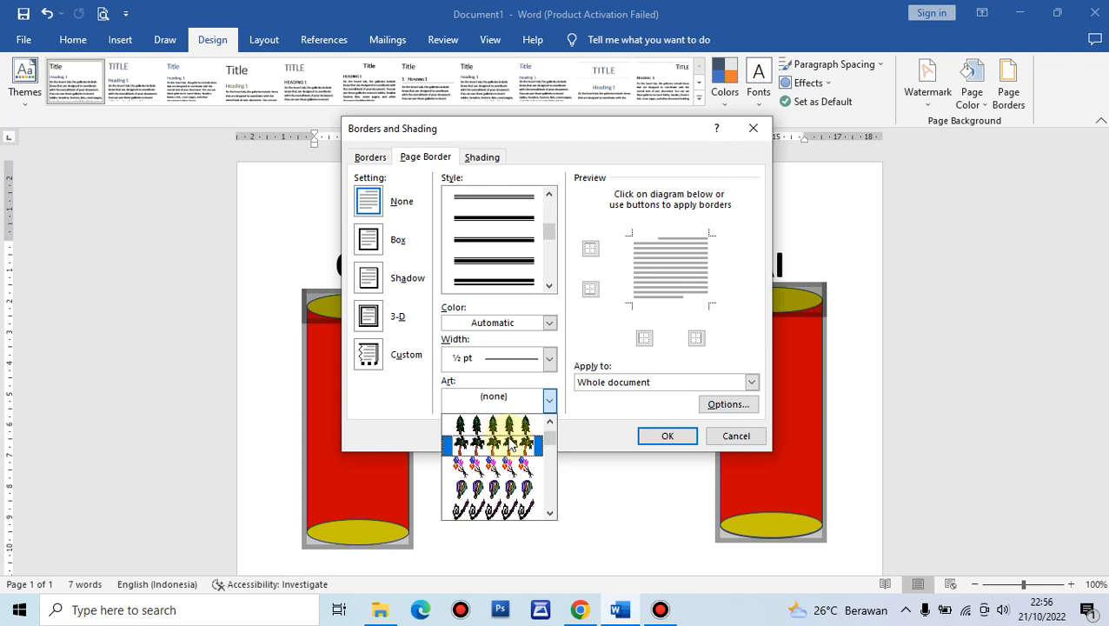
{"action": "scroll", "coordinate": [516, 444], "scroll_direction": "down", "scroll_amount": 10}
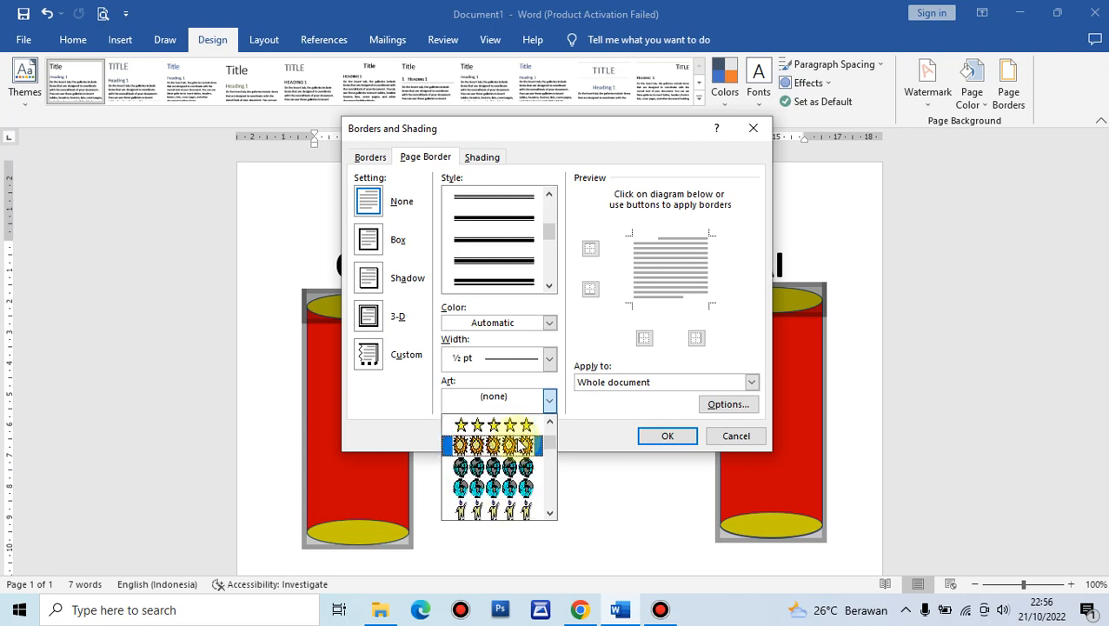
{"action": "scroll", "coordinate": [522, 451], "scroll_direction": "down", "scroll_amount": 8}
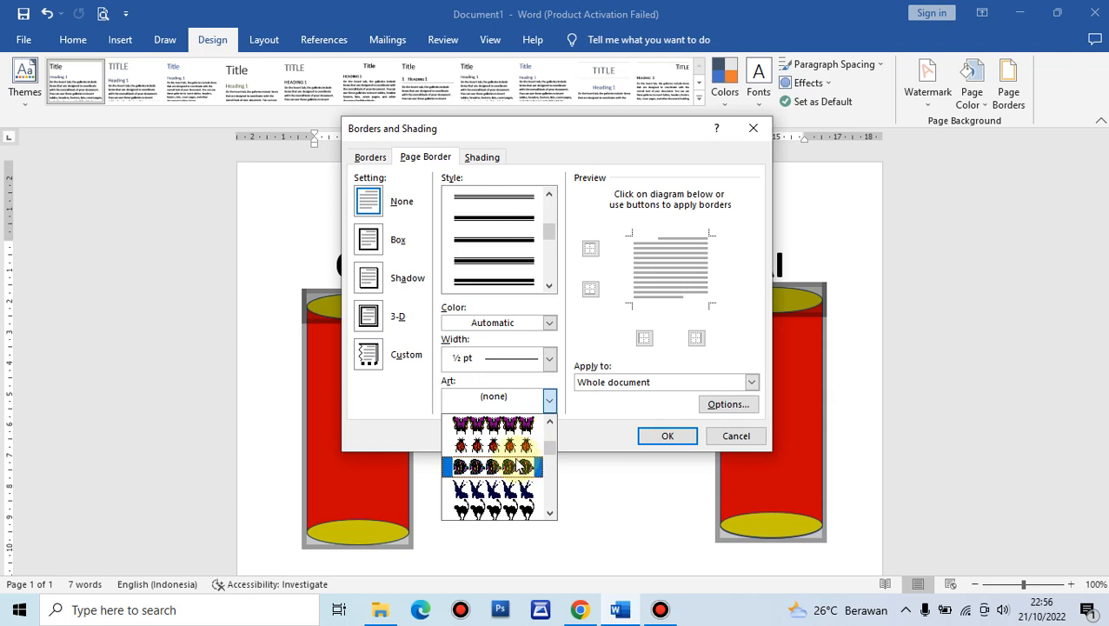
{"action": "scroll", "coordinate": [514, 464], "scroll_direction": "down", "scroll_amount": 4}
{"action": "scroll", "coordinate": [514, 461], "scroll_direction": "down", "scroll_amount": 6}
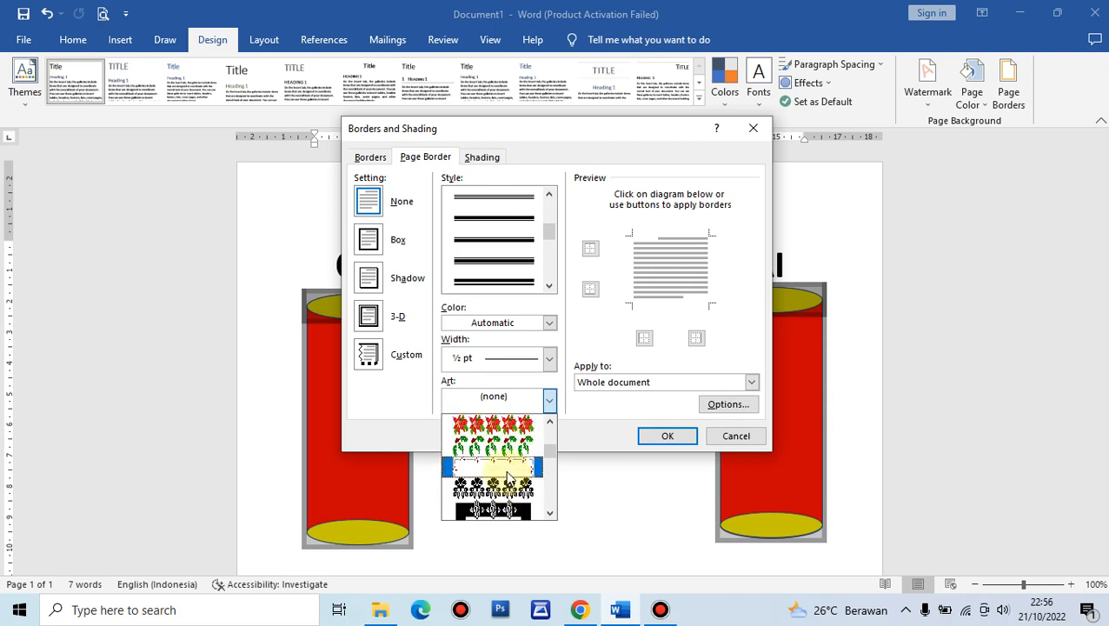
{"action": "left_click", "coordinate": [506, 447]}
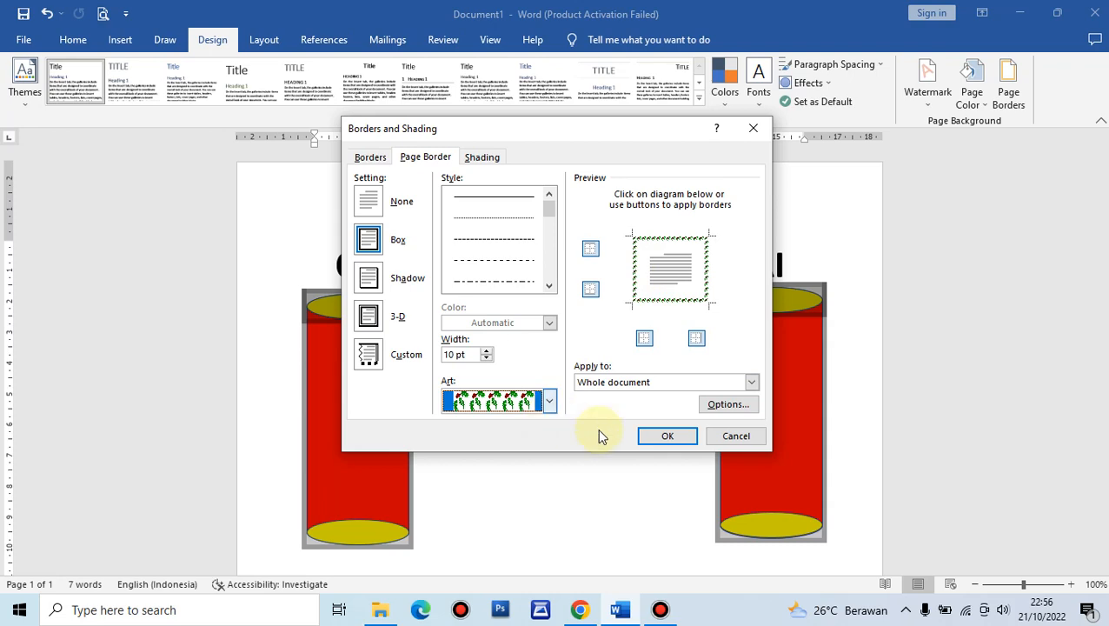
{"action": "left_click", "coordinate": [665, 436]}
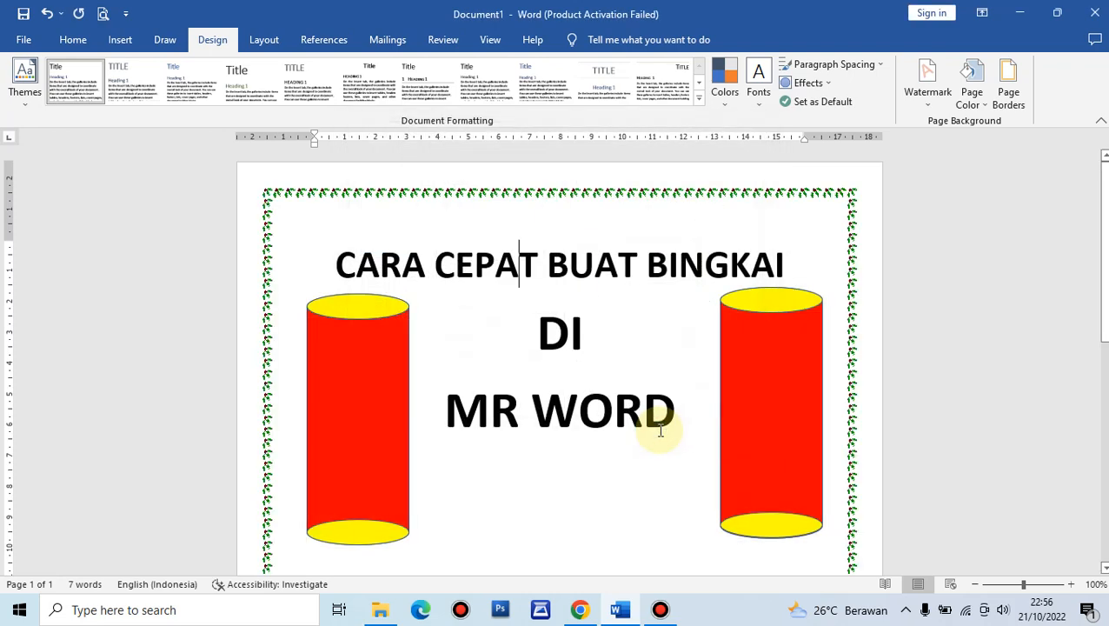
{"action": "left_click_drag", "start_coordinate": [326, 182], "coordinate": [526, 185]}
{"action": "left_click", "coordinate": [788, 218]}
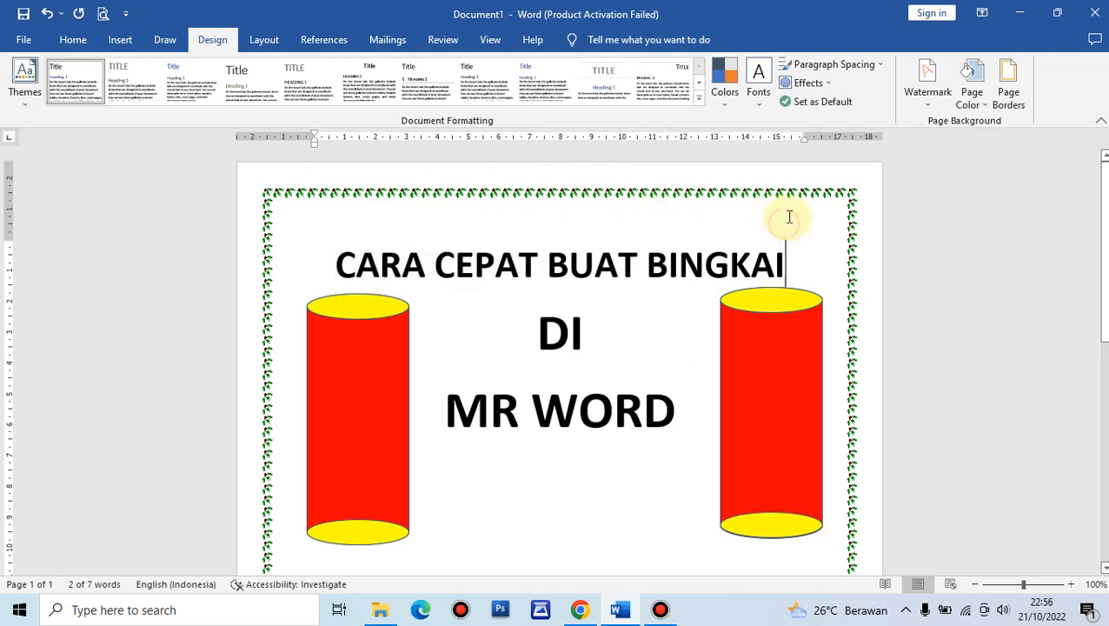
{"action": "scroll", "coordinate": [772, 217], "scroll_direction": "down", "scroll_amount": 9}
{"action": "scroll", "coordinate": [762, 243], "scroll_direction": "up", "scroll_amount": 10}
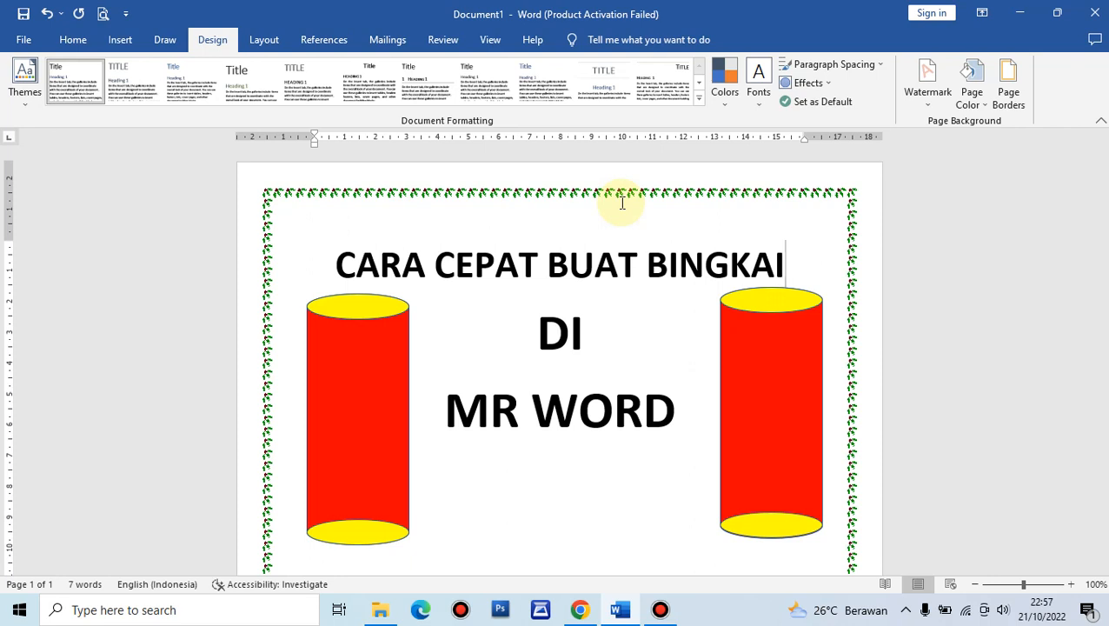
Insert a page break after the text "MR WORD" to start a second page.
{"action": "left_click", "coordinate": [698, 414]}
{"action": "scroll", "coordinate": [672, 530], "scroll_direction": "down", "scroll_amount": 2}
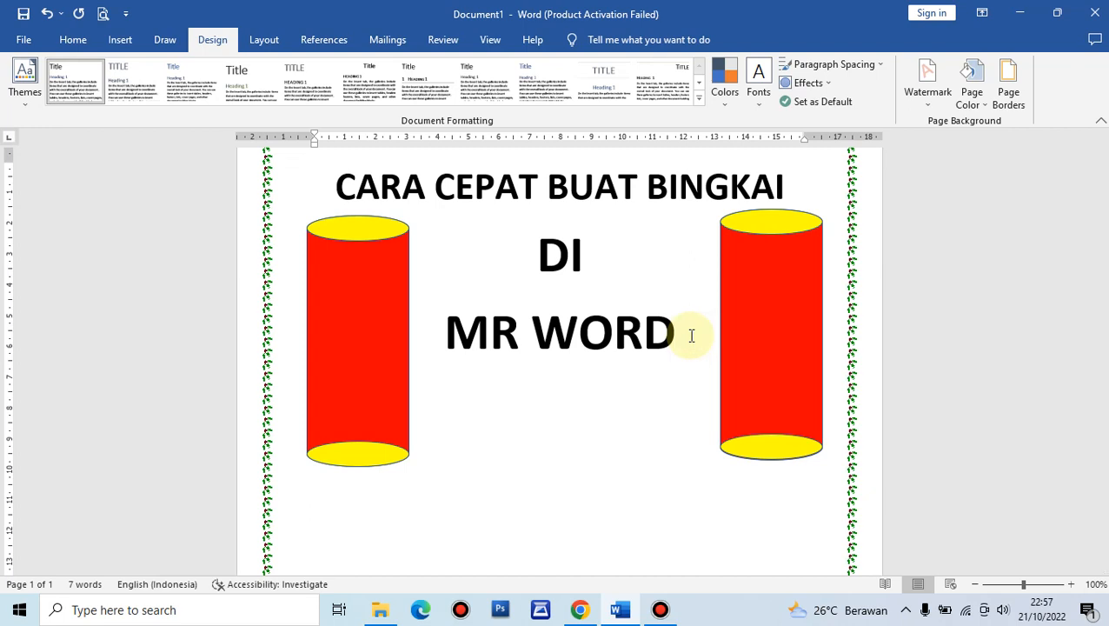
{"action": "key", "text": "ctrl+Return"}
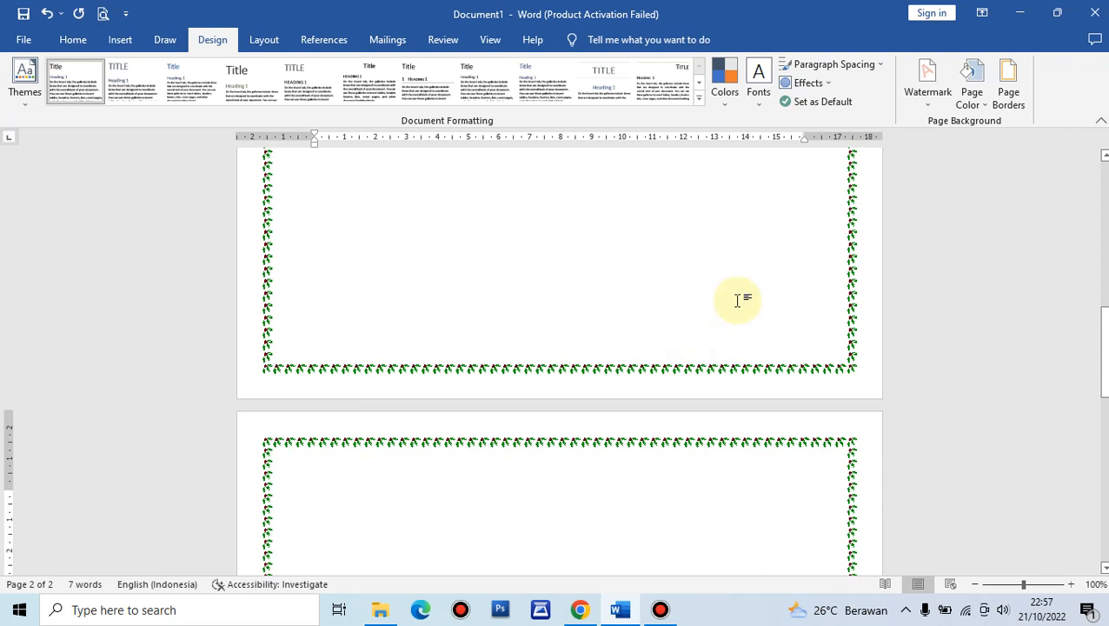
Examine the art border on both the first and second pages.
{"action": "scroll", "coordinate": [616, 419], "scroll_direction": "down", "scroll_amount": 5}
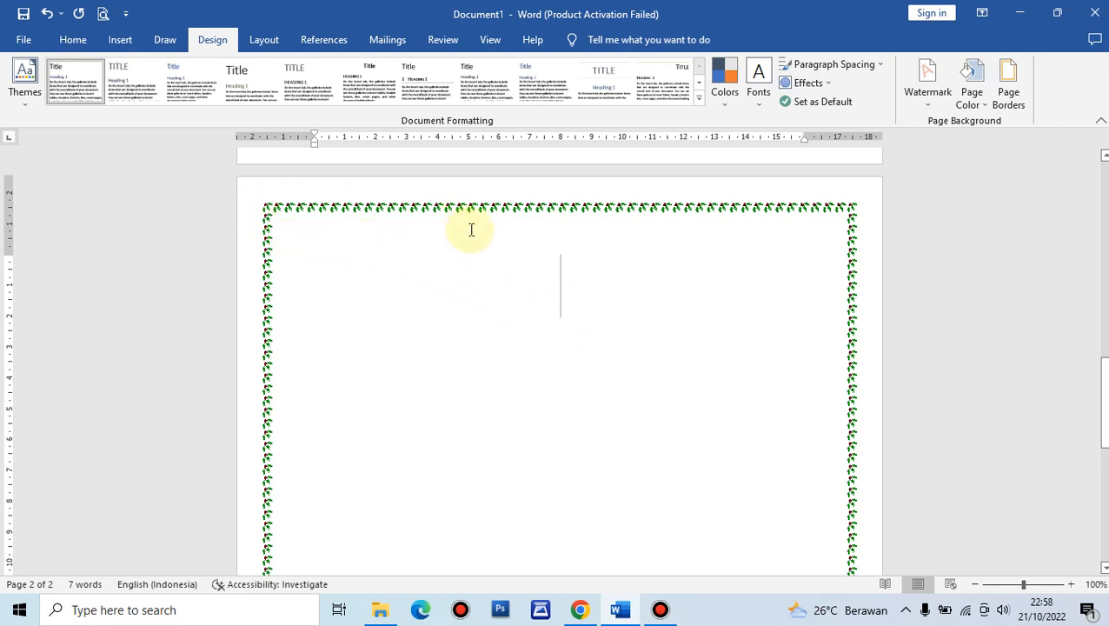
{"action": "scroll", "coordinate": [470, 225], "scroll_direction": "up", "scroll_amount": 2}
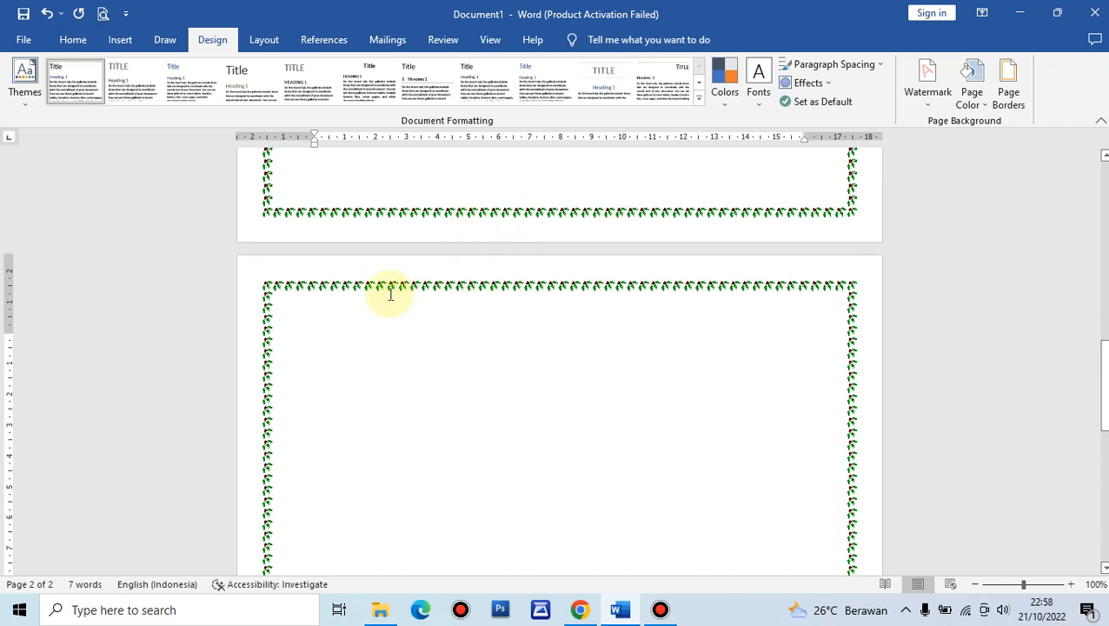
{"action": "left_click", "coordinate": [292, 285]}
{"action": "left_click", "coordinate": [378, 283]}
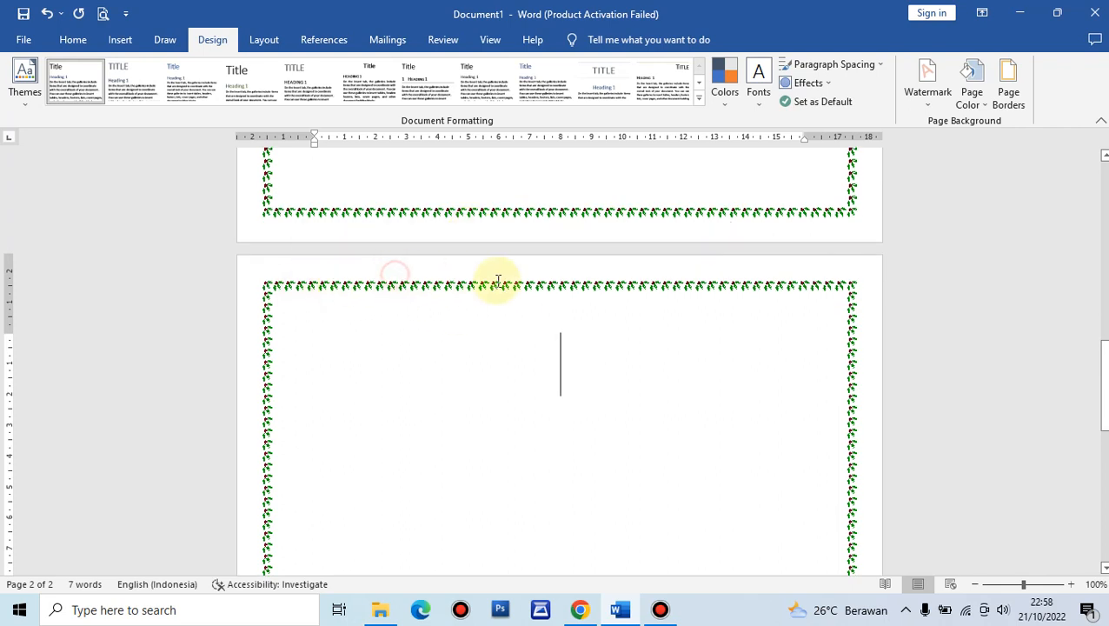
{"action": "scroll", "coordinate": [674, 303], "scroll_direction": "up", "scroll_amount": 6}
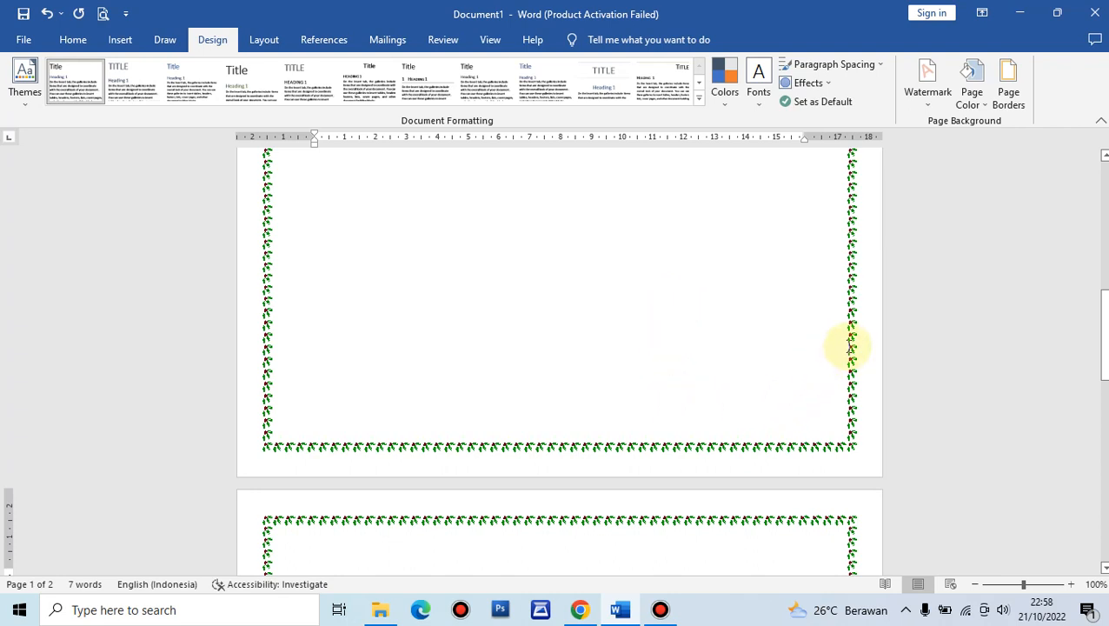
{"action": "scroll", "coordinate": [720, 458], "scroll_direction": "down", "scroll_amount": 4}
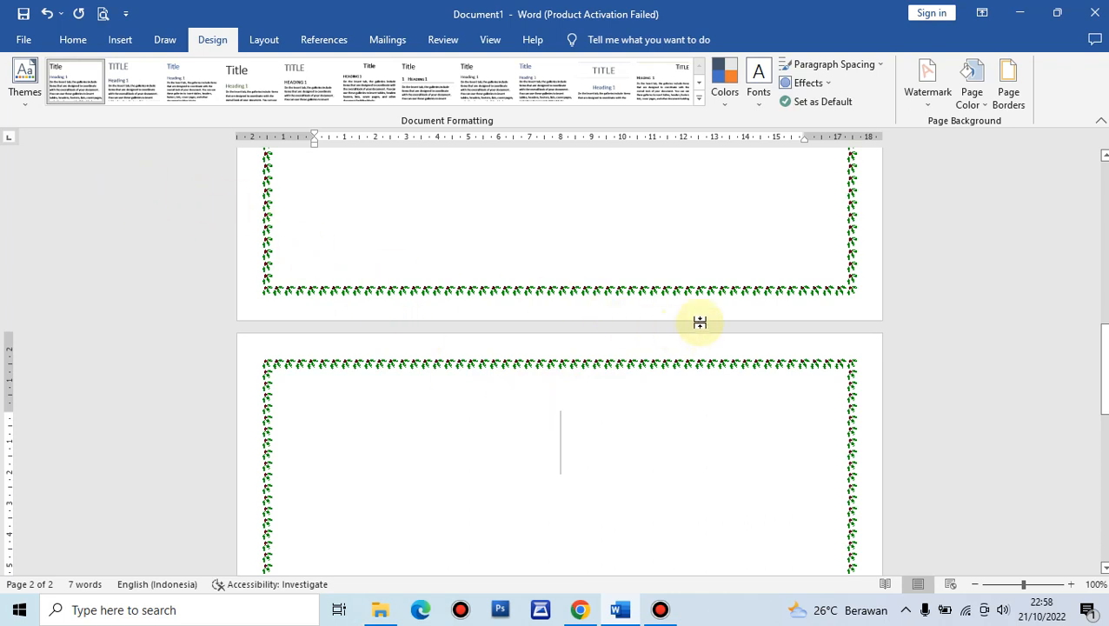
Restrict the art page border to "This section - First page only".
{"action": "left_click", "coordinate": [1022, 103]}
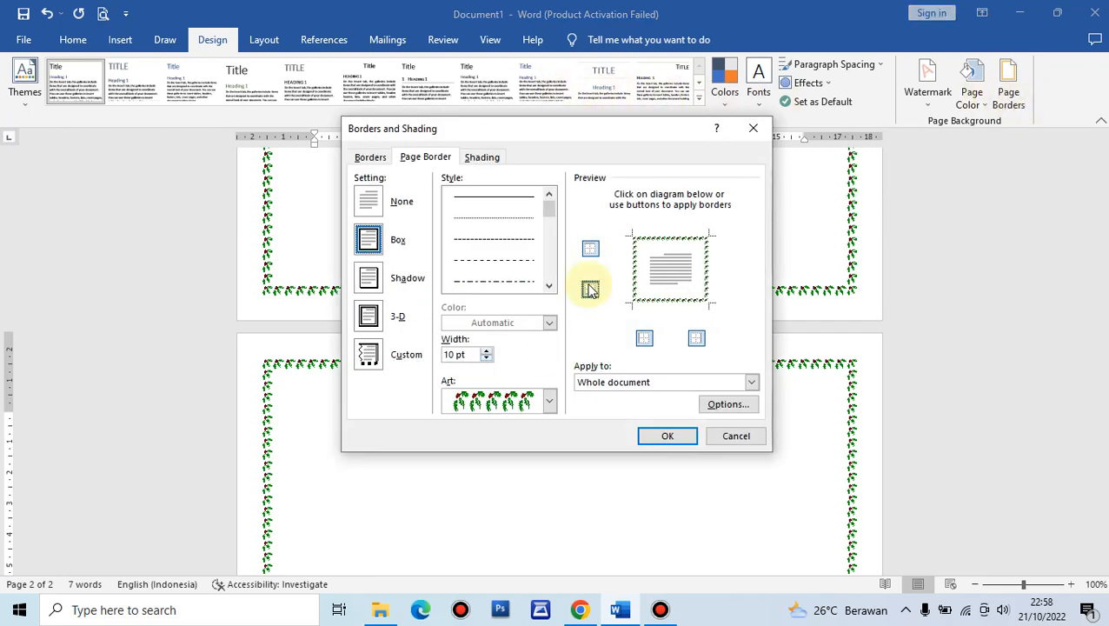
{"action": "left_click", "coordinate": [751, 382]}
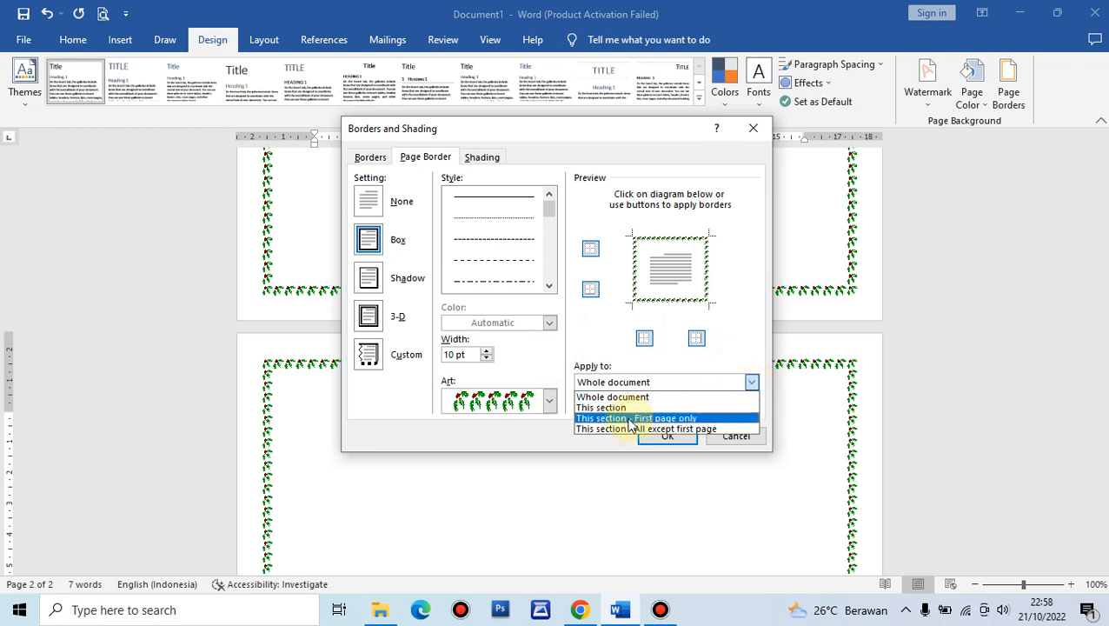
{"action": "left_click", "coordinate": [630, 419]}
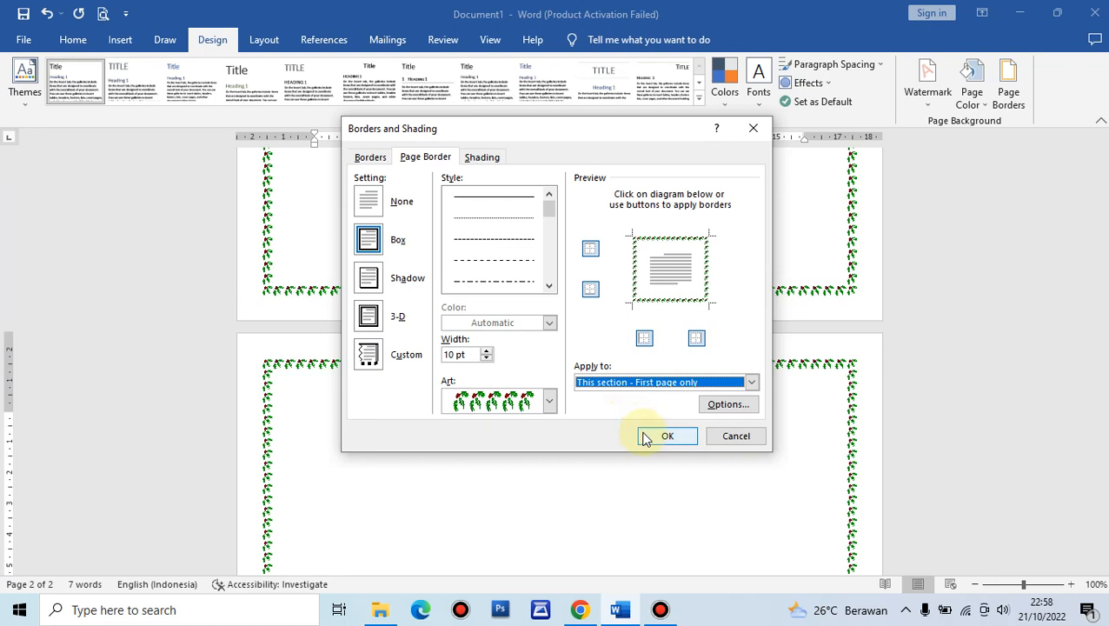
{"action": "left_click", "coordinate": [658, 436]}
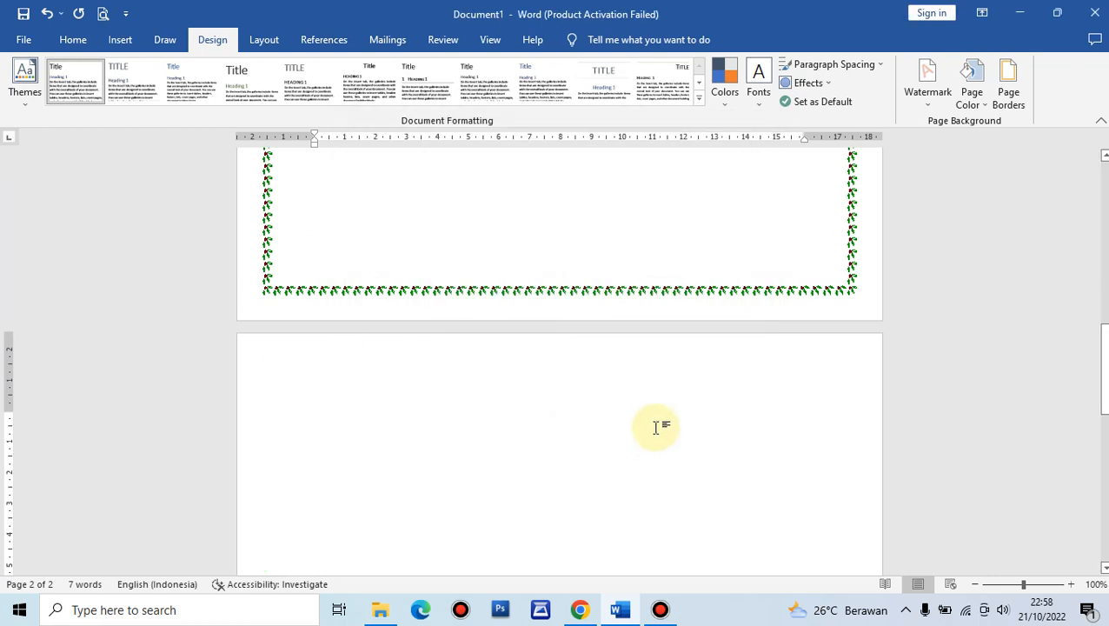
{"action": "scroll", "coordinate": [633, 404], "scroll_direction": "up", "scroll_amount": 3}
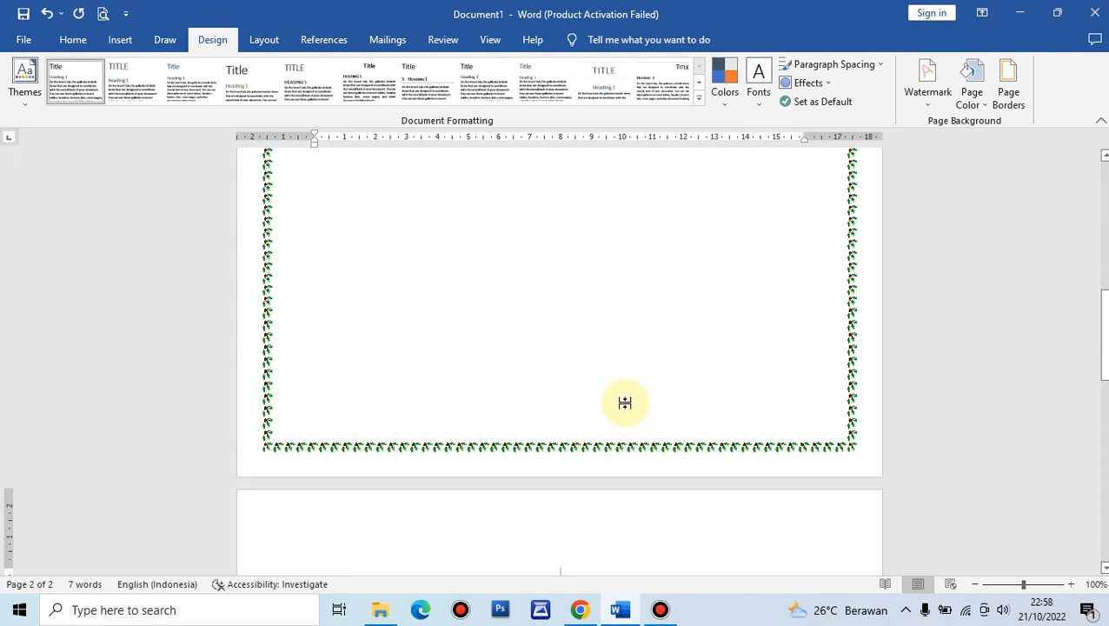
Enter the text "Paragraf" on the second page and insert a page break after it to start a third page.
{"action": "scroll", "coordinate": [632, 400], "scroll_direction": "down", "scroll_amount": 4}
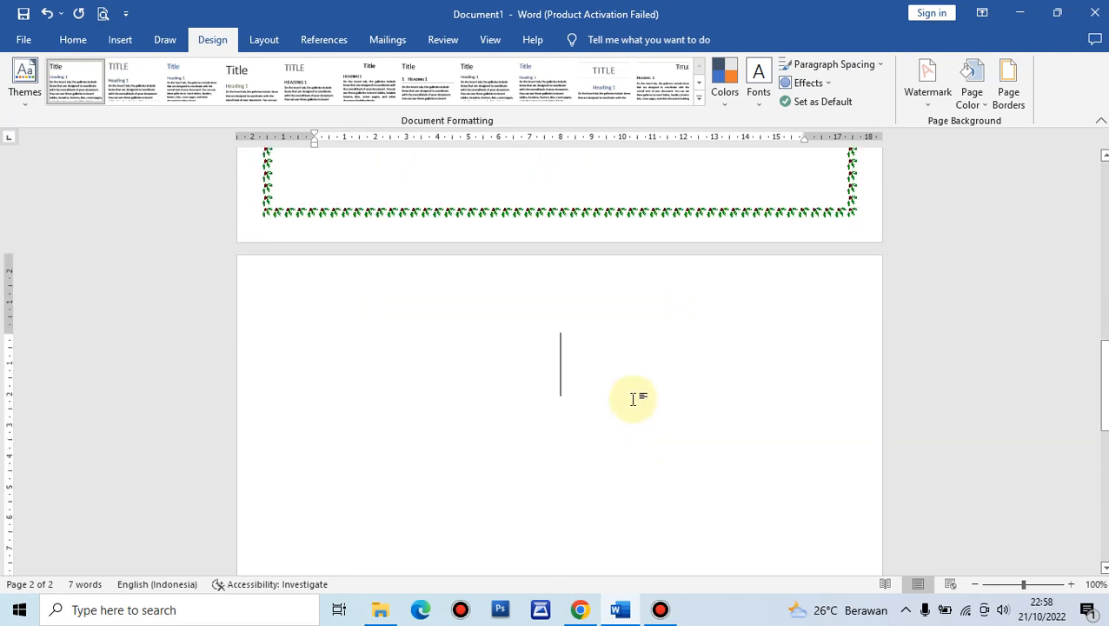
{"action": "type", "text": "pat"}
{"action": "key", "text": "BackSpace"}
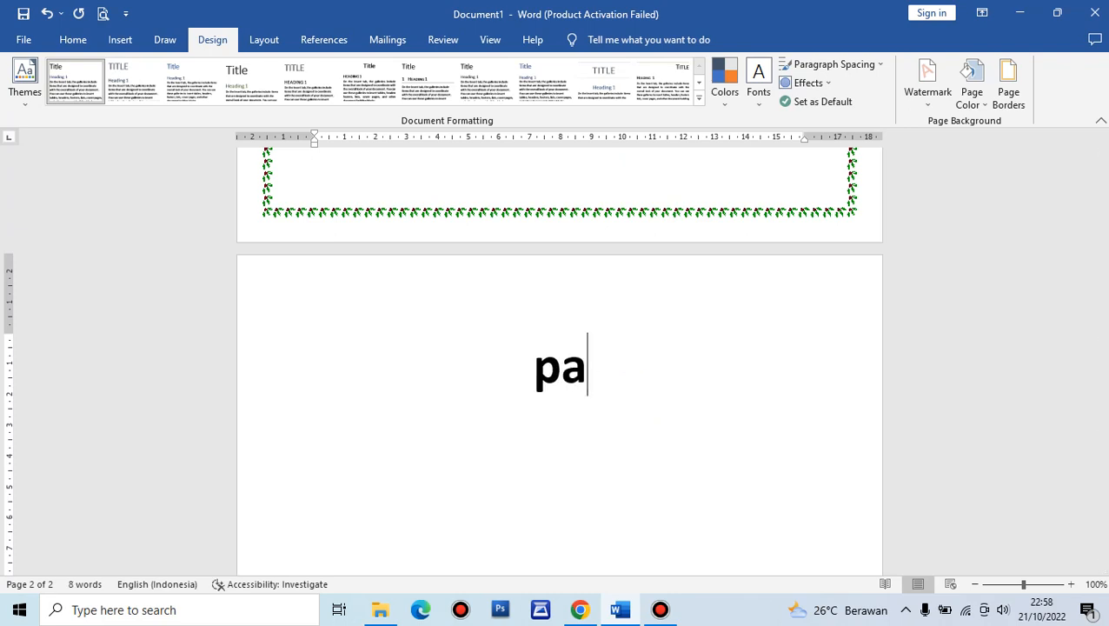
{"action": "type", "text": "ragraf"}
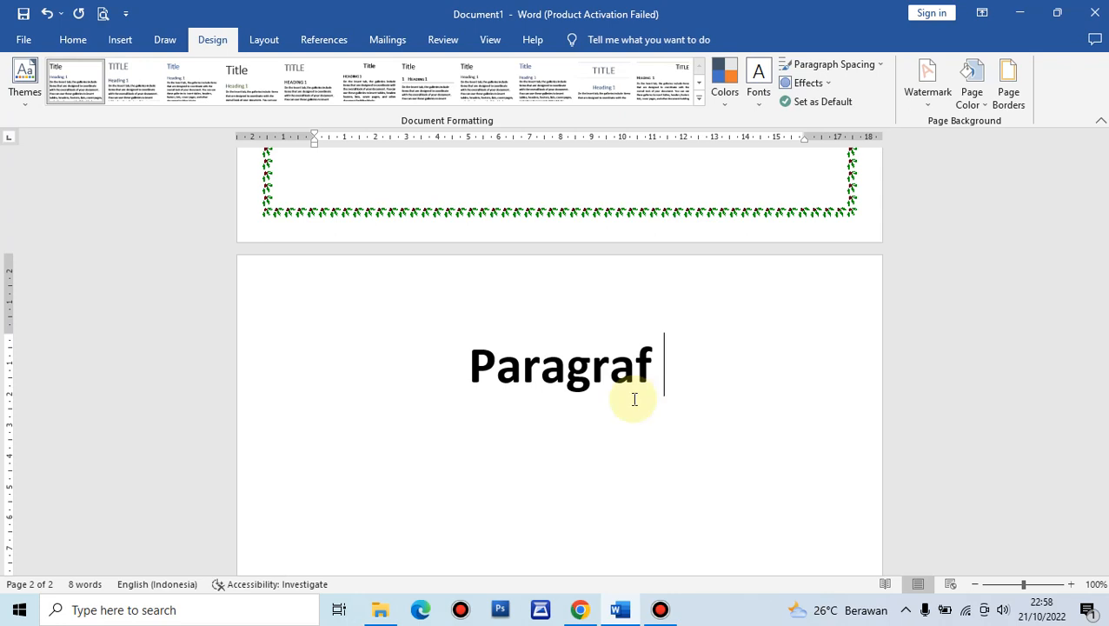
{"action": "key", "text": "ctrl+Return"}
Insert a Next Page section break at the start of the empty third page.
{"action": "scroll", "coordinate": [613, 358], "scroll_direction": "up", "scroll_amount": 15}
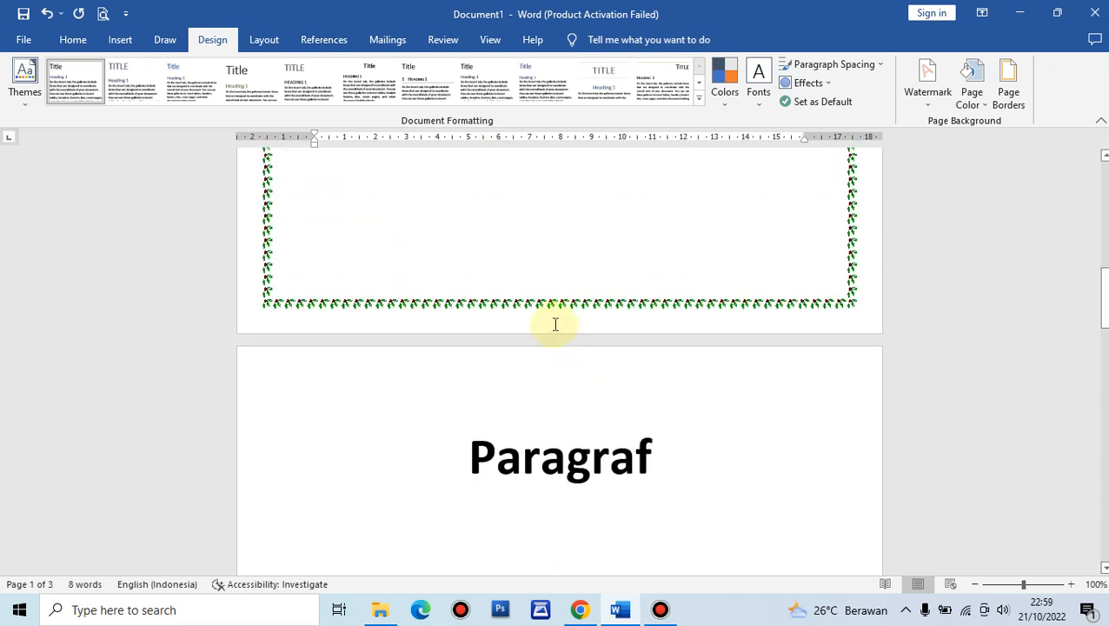
{"action": "scroll", "coordinate": [556, 324], "scroll_direction": "down", "scroll_amount": 3}
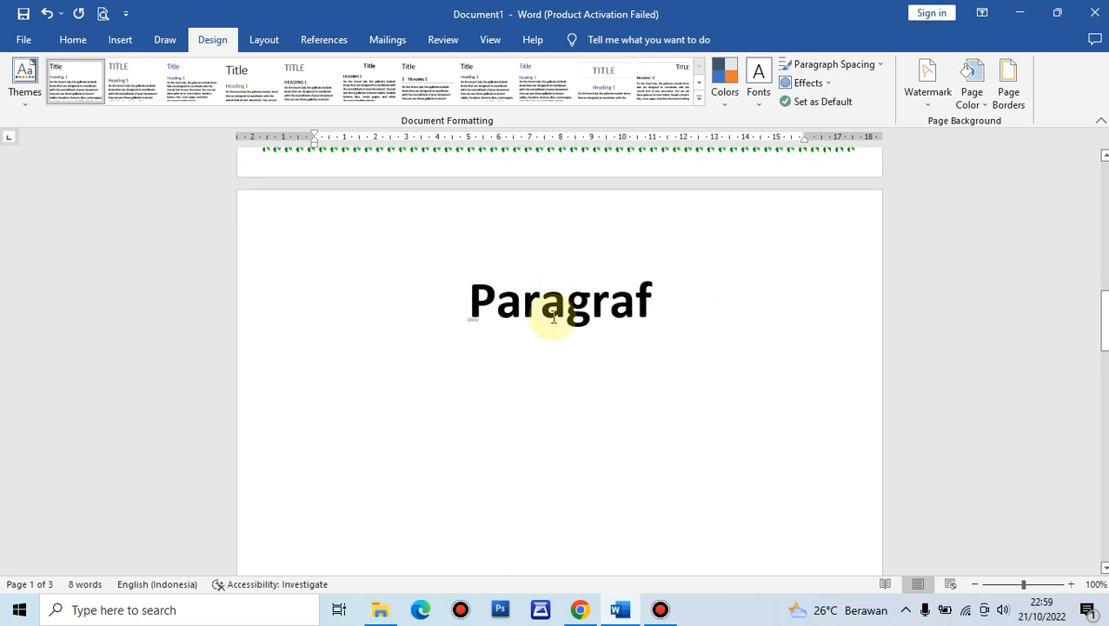
{"action": "scroll", "coordinate": [556, 318], "scroll_direction": "up", "scroll_amount": 3}
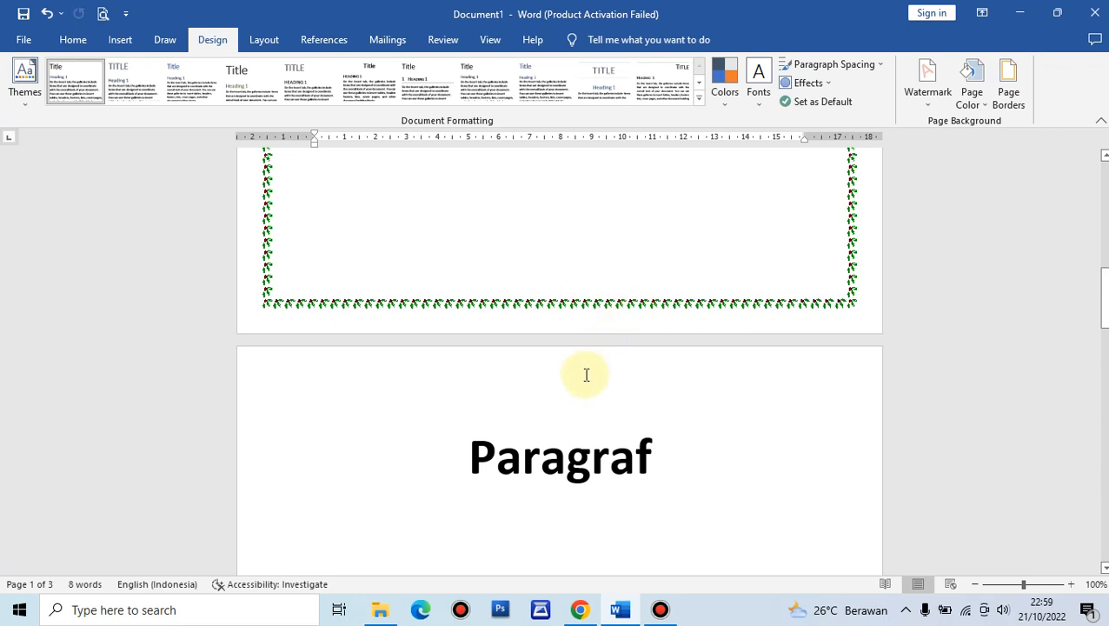
{"action": "scroll", "coordinate": [587, 369], "scroll_direction": "down", "scroll_amount": 3}
{"action": "scroll", "coordinate": [585, 355], "scroll_direction": "down", "scroll_amount": 15}
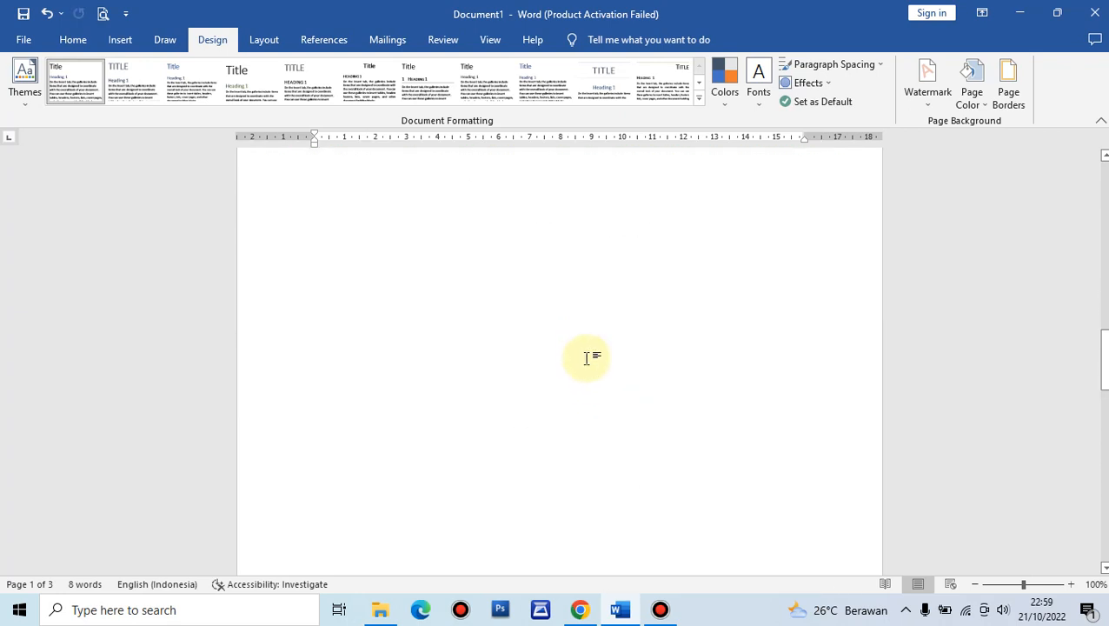
{"action": "left_click", "coordinate": [592, 356]}
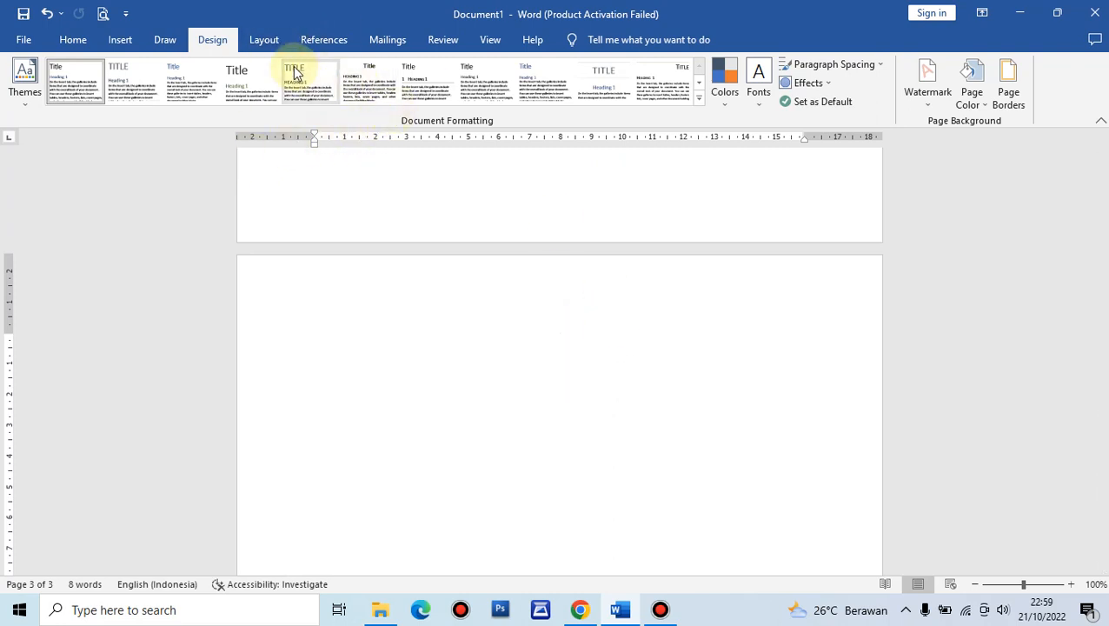
{"action": "left_click", "coordinate": [266, 45]}
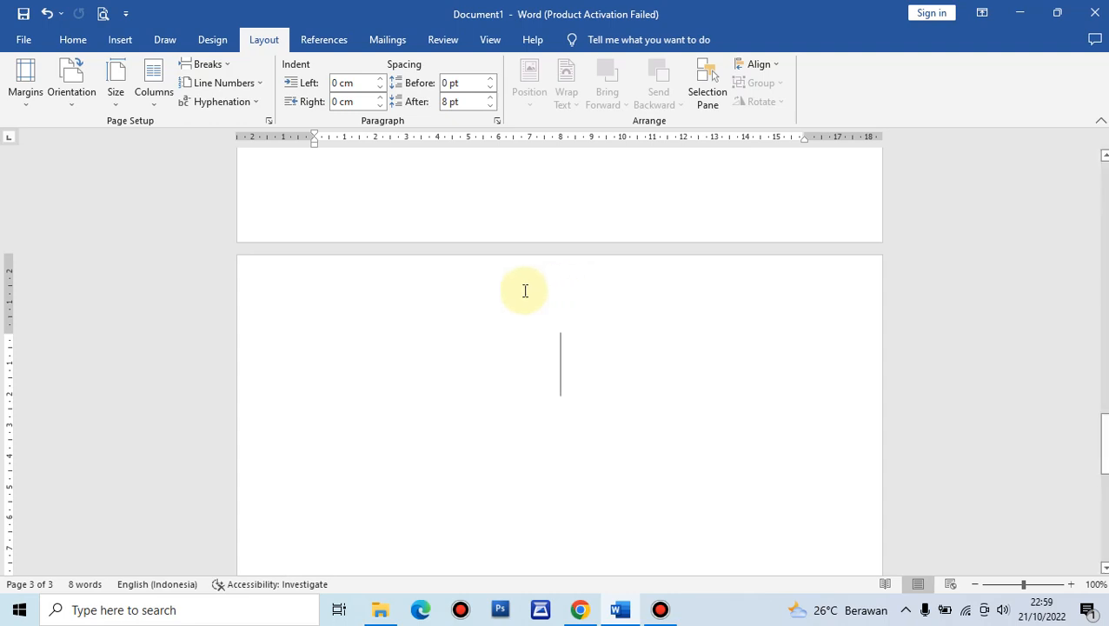
{"action": "left_click", "coordinate": [220, 65]}
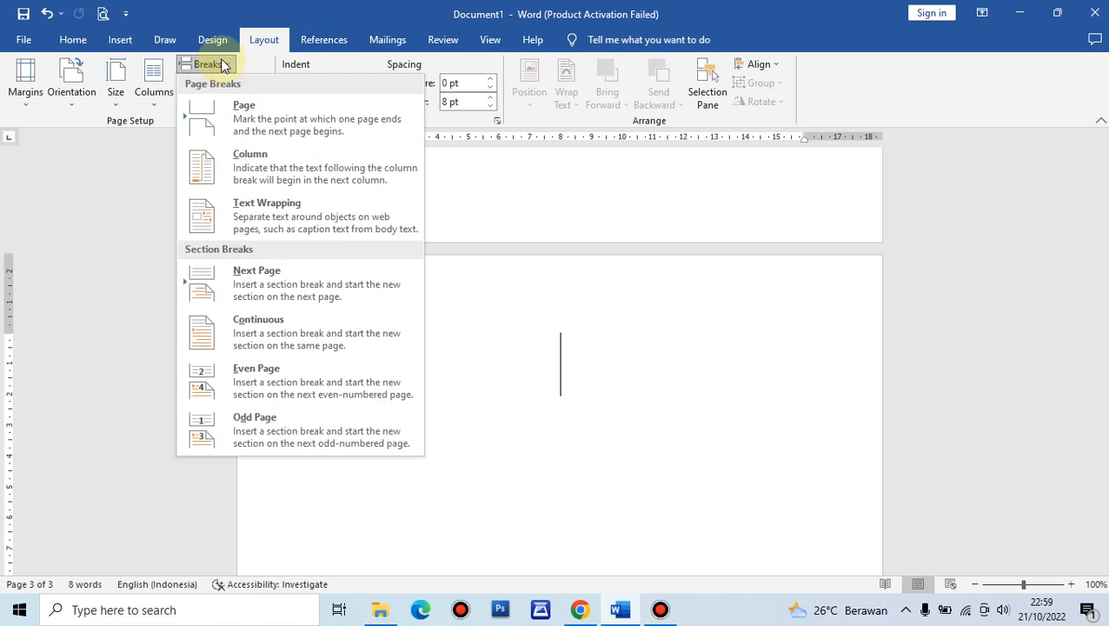
{"action": "left_click", "coordinate": [305, 278]}
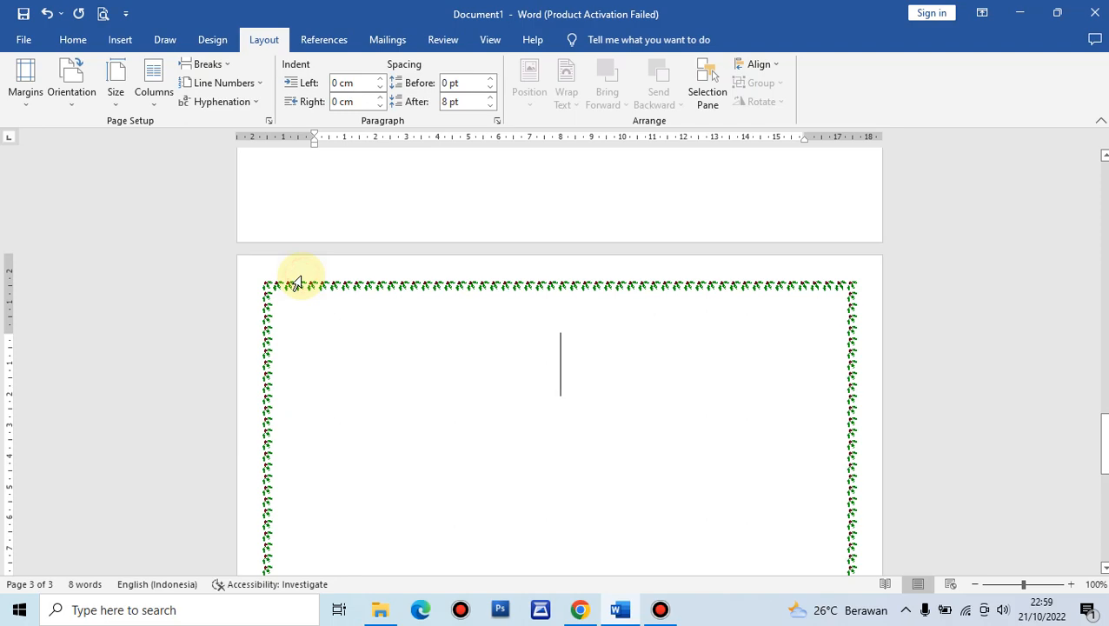
Examine the page borders on the pages before and after the new section break.
{"action": "scroll", "coordinate": [582, 345], "scroll_direction": "up", "scroll_amount": 20}
{"action": "scroll", "coordinate": [595, 347], "scroll_direction": "down", "scroll_amount": 15}
{"action": "scroll", "coordinate": [581, 401], "scroll_direction": "up", "scroll_amount": 10}
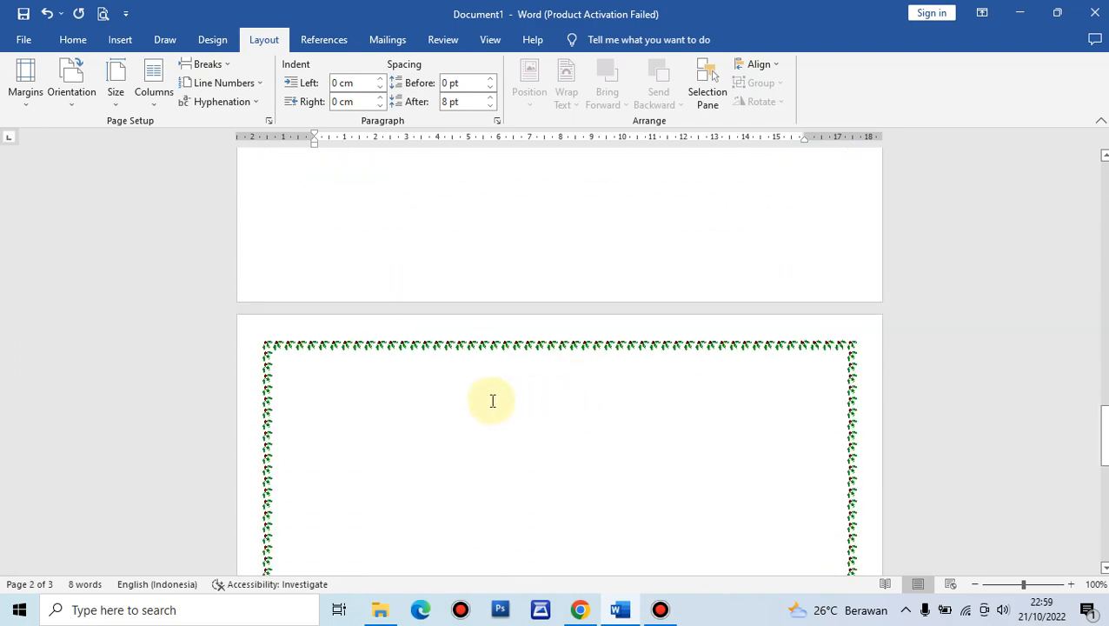
{"action": "left_click", "coordinate": [420, 391]}
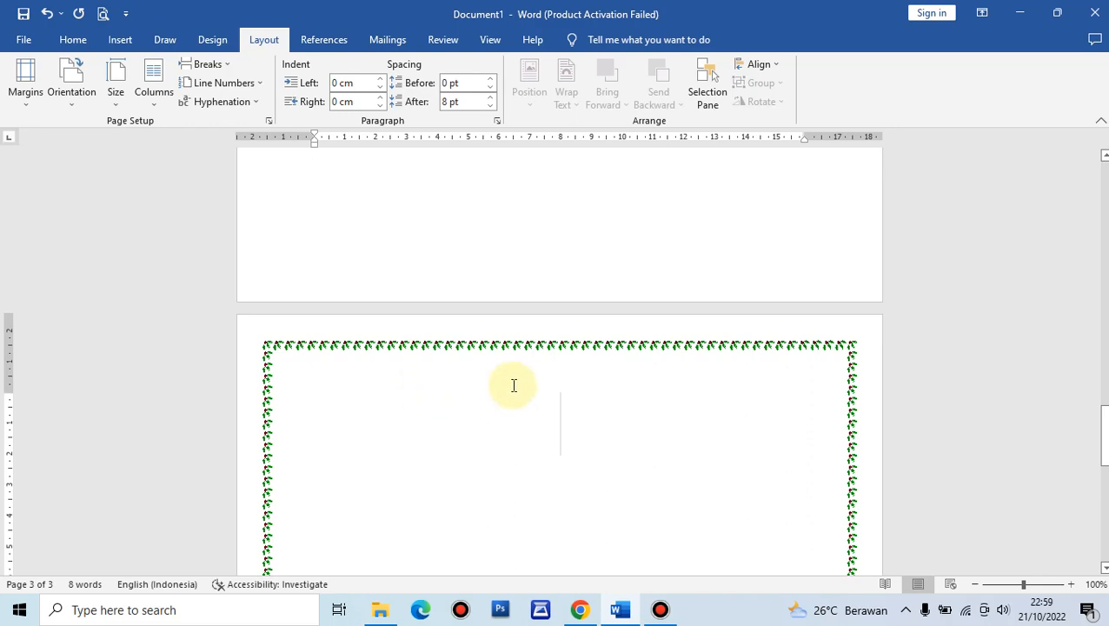
{"action": "scroll", "coordinate": [556, 383], "scroll_direction": "down", "scroll_amount": 15}
{"action": "scroll", "coordinate": [545, 377], "scroll_direction": "up", "scroll_amount": 6}
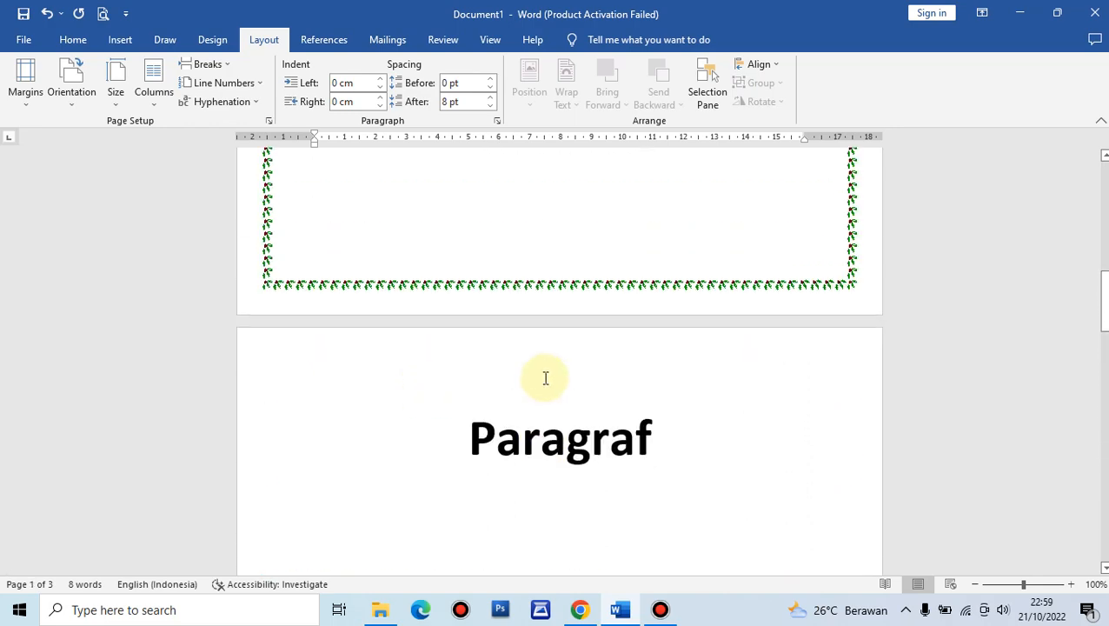
{"action": "scroll", "coordinate": [542, 377], "scroll_direction": "down", "scroll_amount": 15}
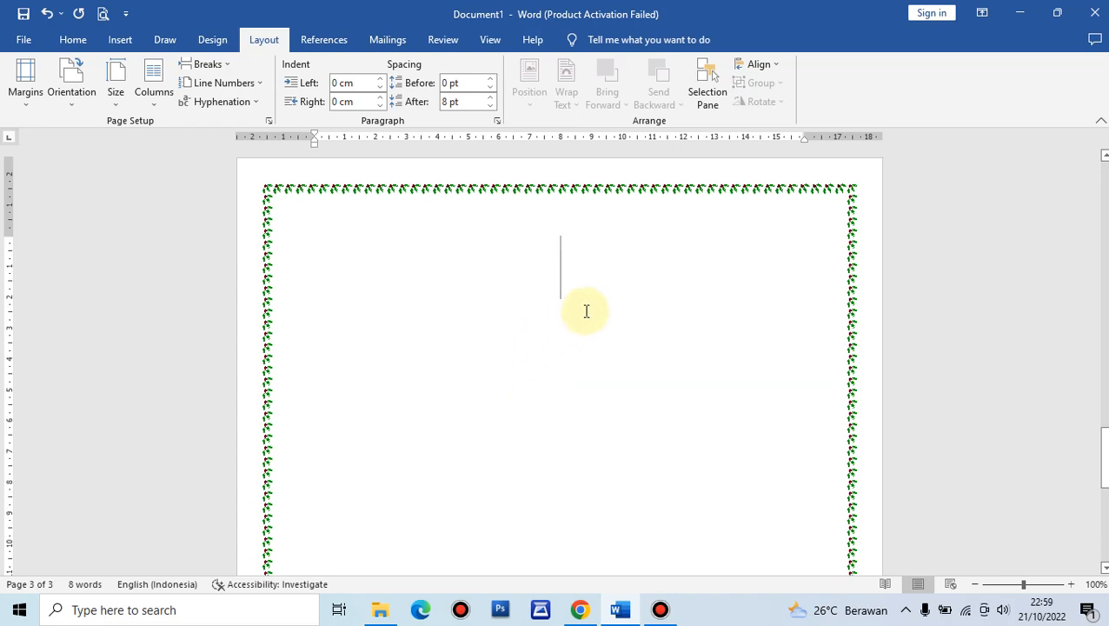
Change the third page's border art to the red flower with green leaves, keeping it on "This section - First page only".
{"action": "left_click", "coordinate": [212, 39]}
{"action": "left_click", "coordinate": [1007, 100]}
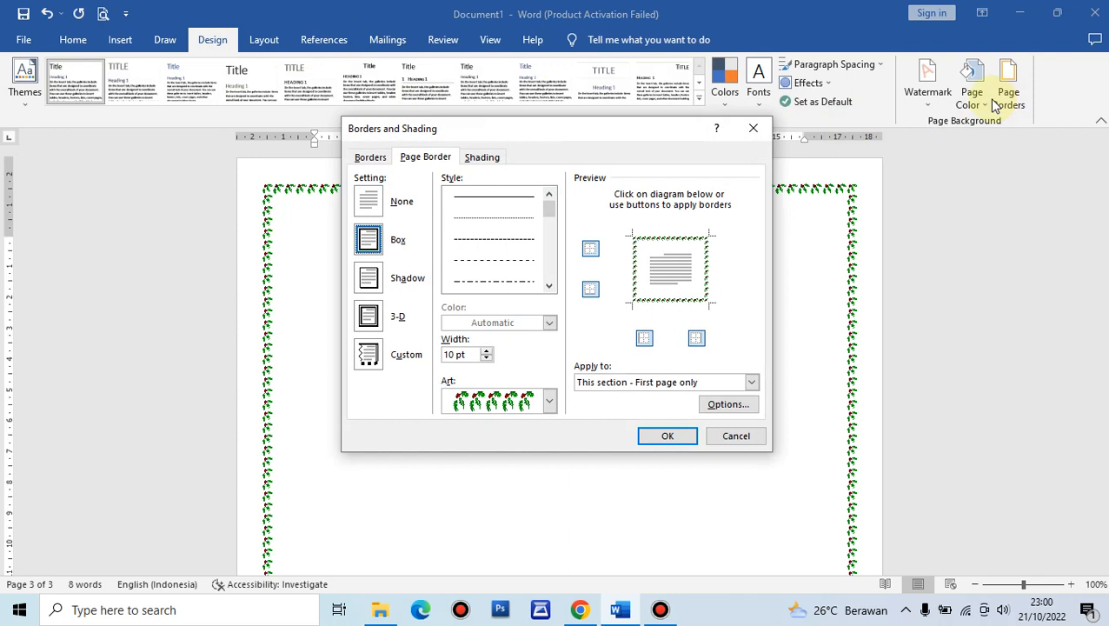
{"action": "left_click", "coordinate": [550, 399]}
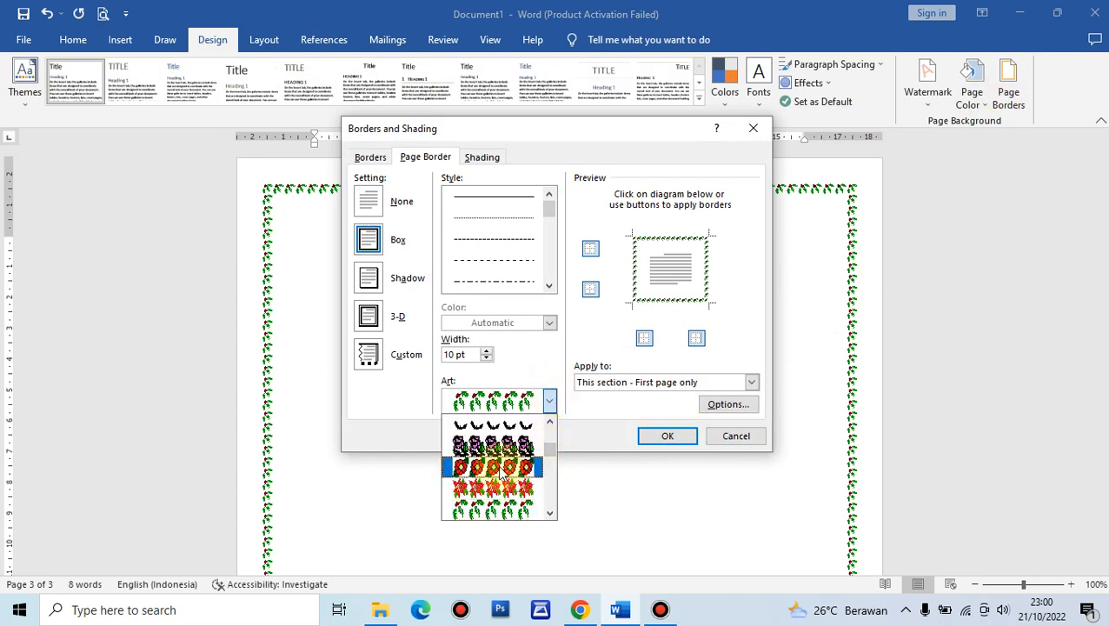
{"action": "left_click", "coordinate": [499, 474]}
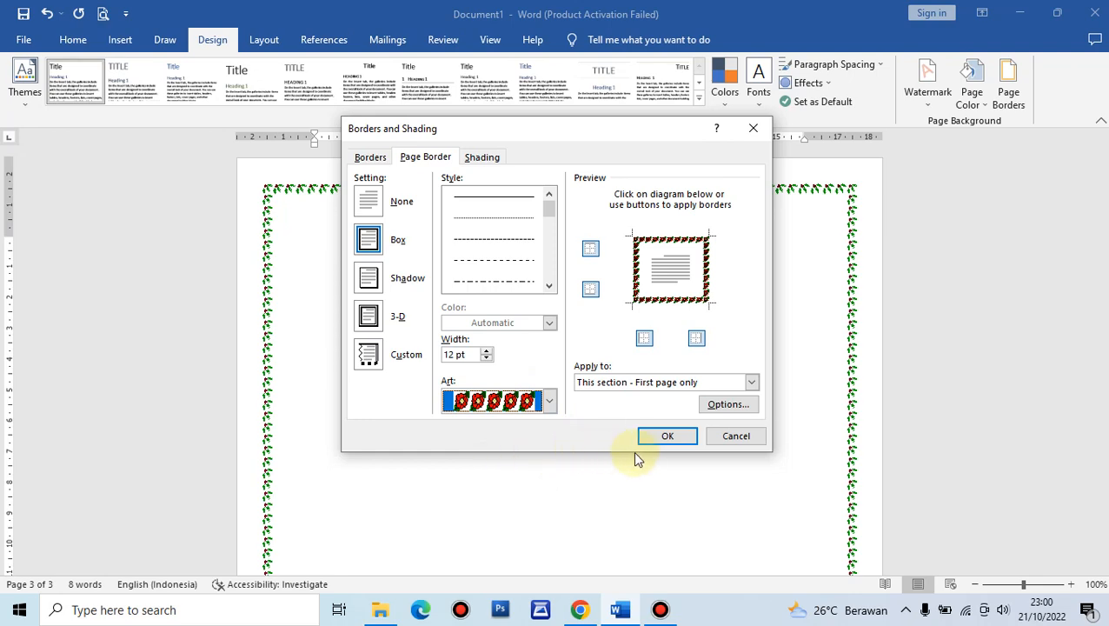
{"action": "left_click", "coordinate": [666, 436]}
Compare the border art on the first, second and third pages.
{"action": "scroll", "coordinate": [686, 443], "scroll_direction": "up", "scroll_amount": 10}
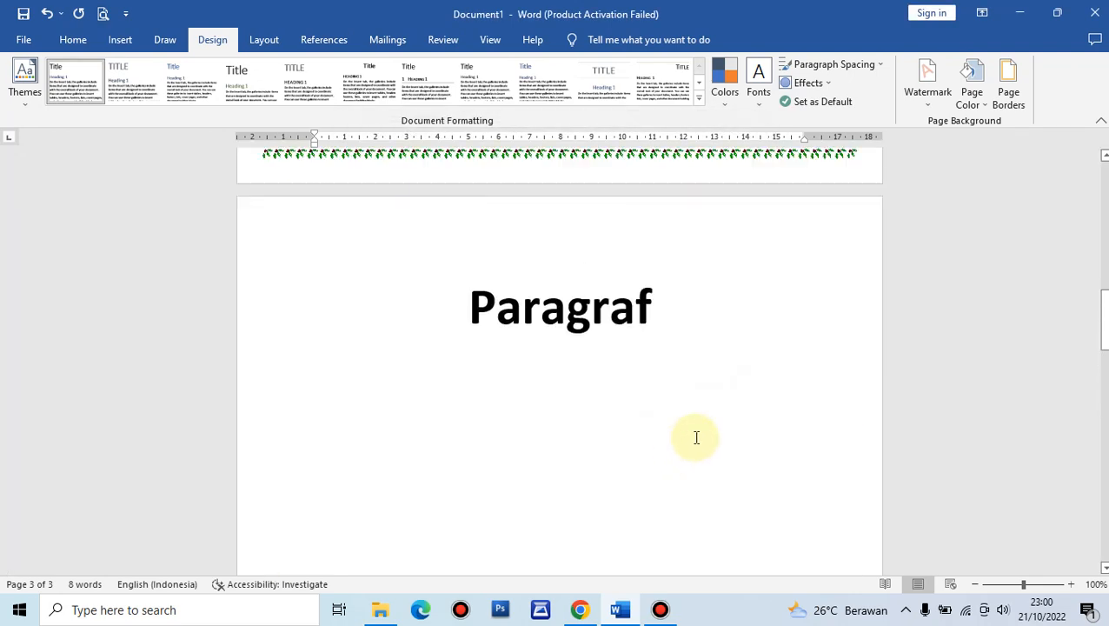
{"action": "scroll", "coordinate": [700, 434], "scroll_direction": "down", "scroll_amount": 10}
{"action": "scroll", "coordinate": [690, 482], "scroll_direction": "up", "scroll_amount": 8}
{"action": "scroll", "coordinate": [686, 481], "scroll_direction": "down", "scroll_amount": 13}
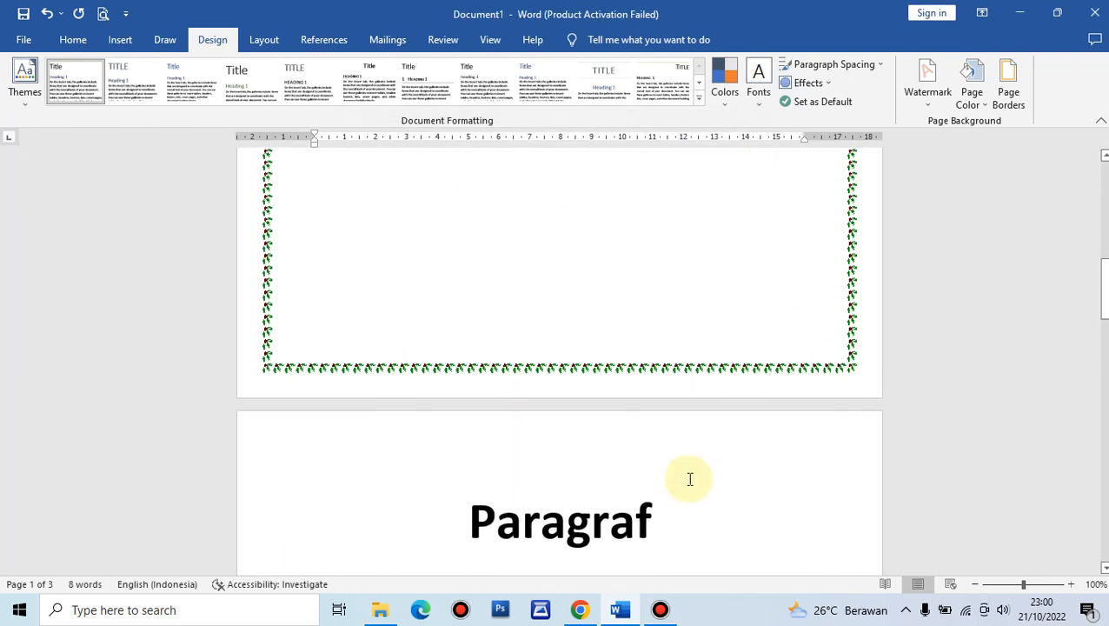
{"action": "scroll", "coordinate": [678, 476], "scroll_direction": "down", "scroll_amount": 10}
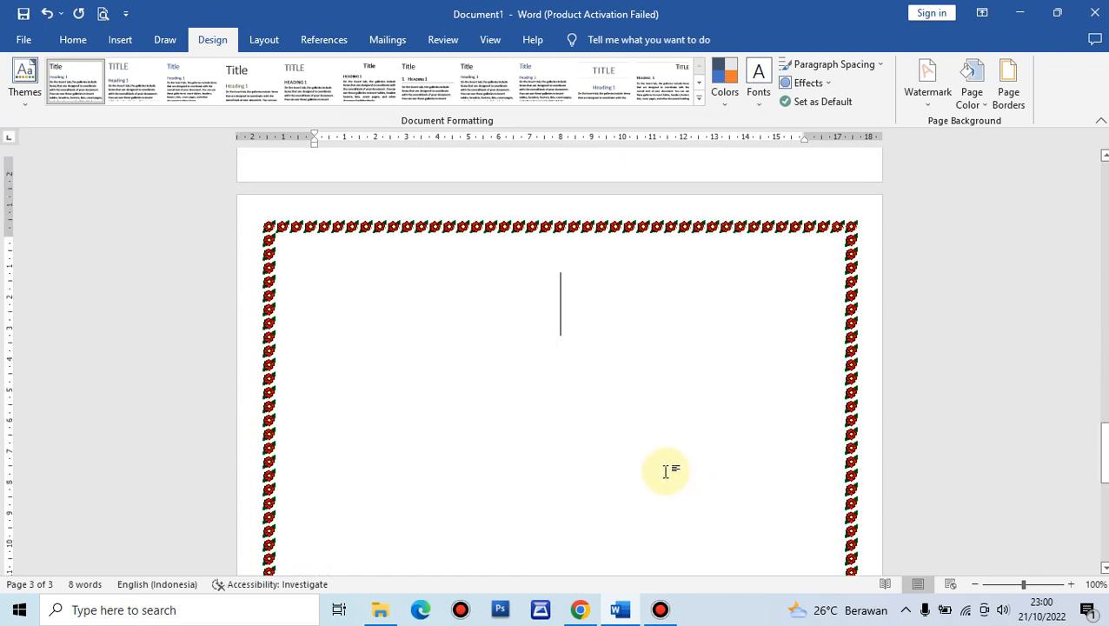
{"action": "scroll", "coordinate": [663, 470], "scroll_direction": "down", "scroll_amount": 2}
{"action": "scroll", "coordinate": [663, 470], "scroll_direction": "down", "scroll_amount": 8}
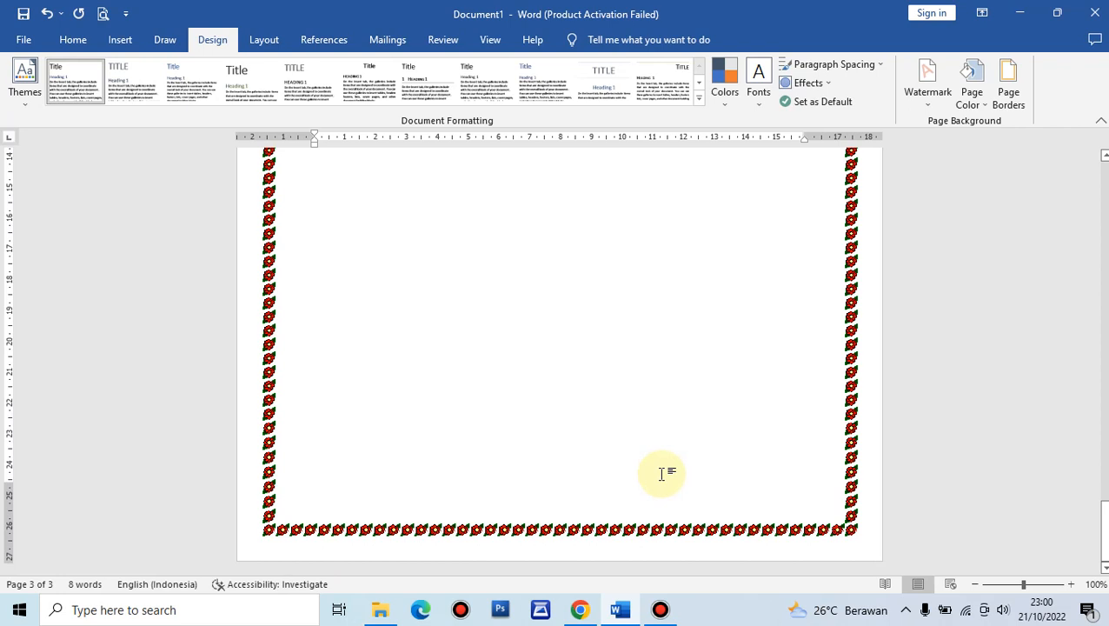
{"action": "scroll", "coordinate": [661, 474], "scroll_direction": "up", "scroll_amount": 6}
{"action": "scroll", "coordinate": [661, 474], "scroll_direction": "up", "scroll_amount": 5}
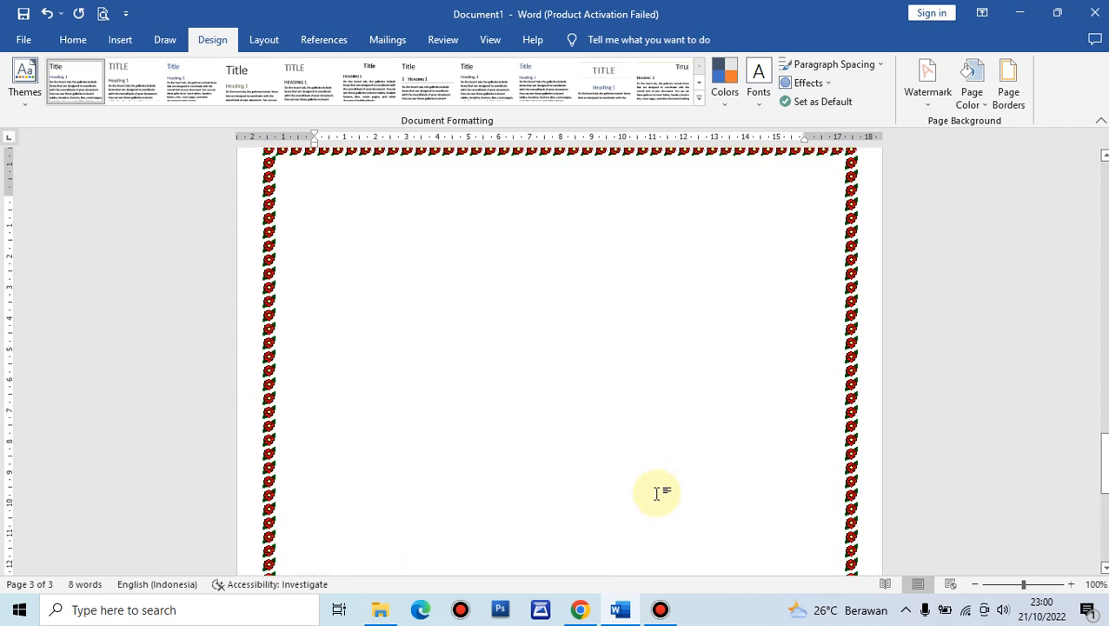
{"action": "scroll", "coordinate": [635, 441], "scroll_direction": "up", "scroll_amount": 4}
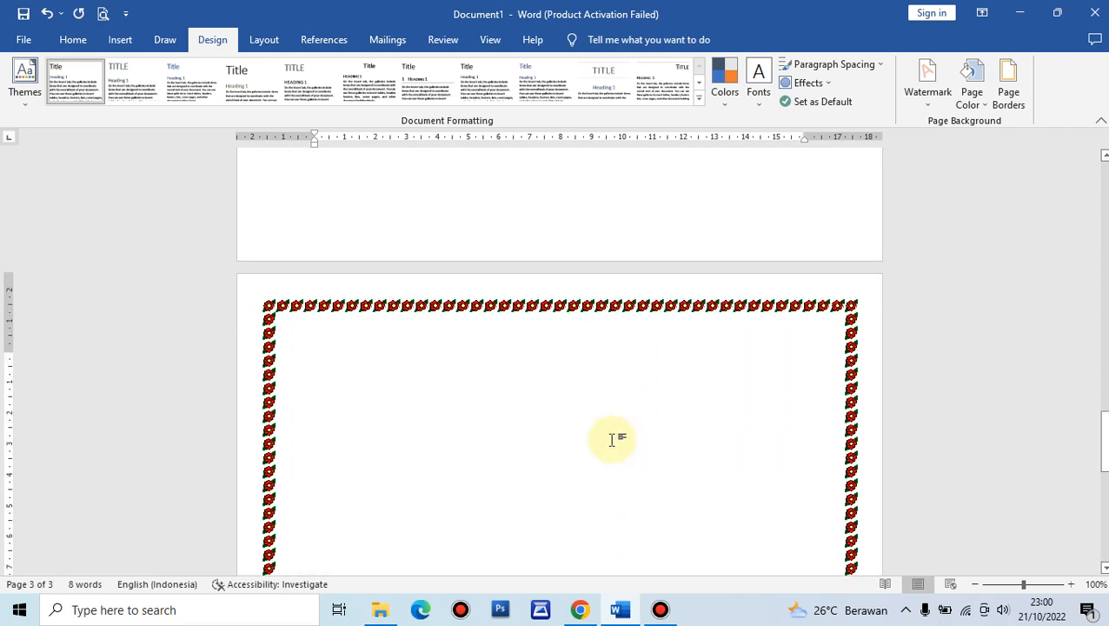
Set the page orientation of the third page's section to Landscape.
{"action": "left_click", "coordinate": [265, 40]}
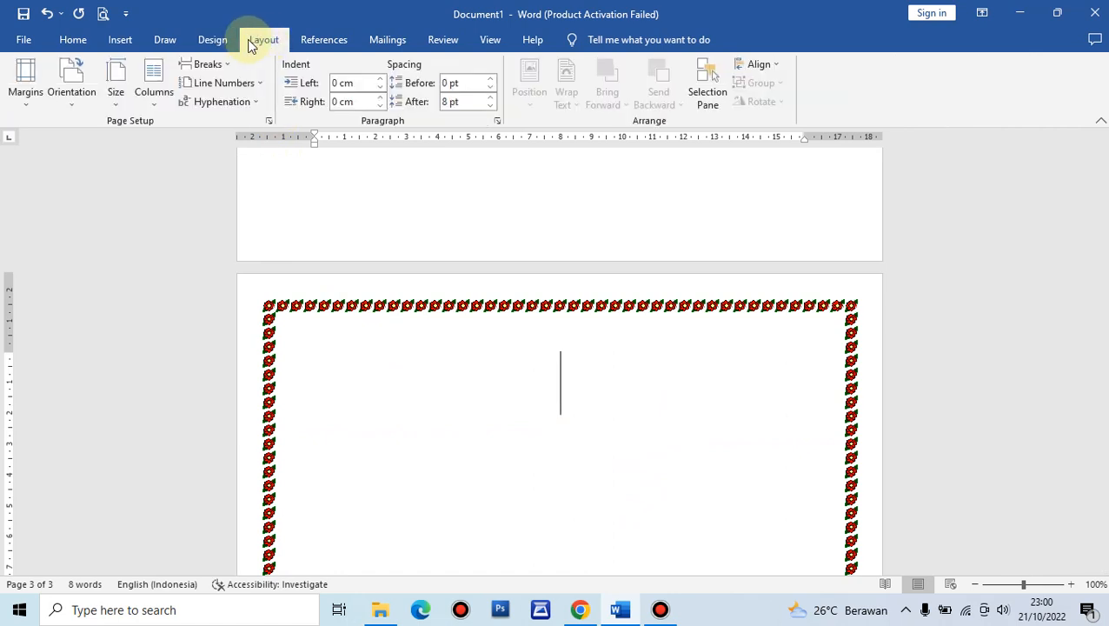
{"action": "left_click", "coordinate": [80, 100]}
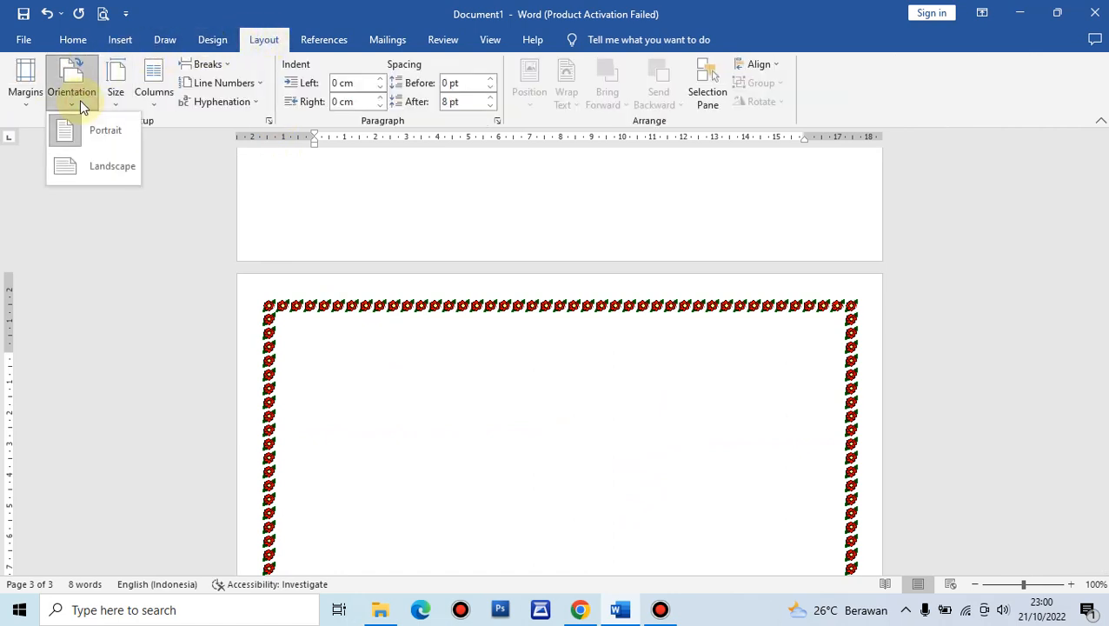
{"action": "left_click", "coordinate": [119, 167]}
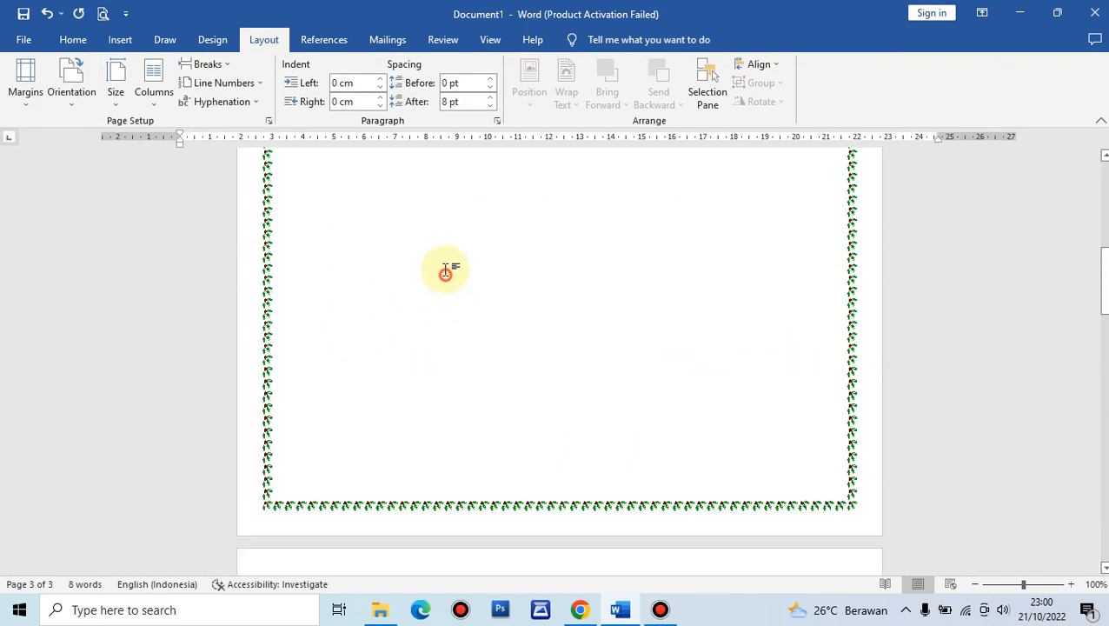
{"action": "scroll", "coordinate": [444, 348], "scroll_direction": "down", "scroll_amount": 5}
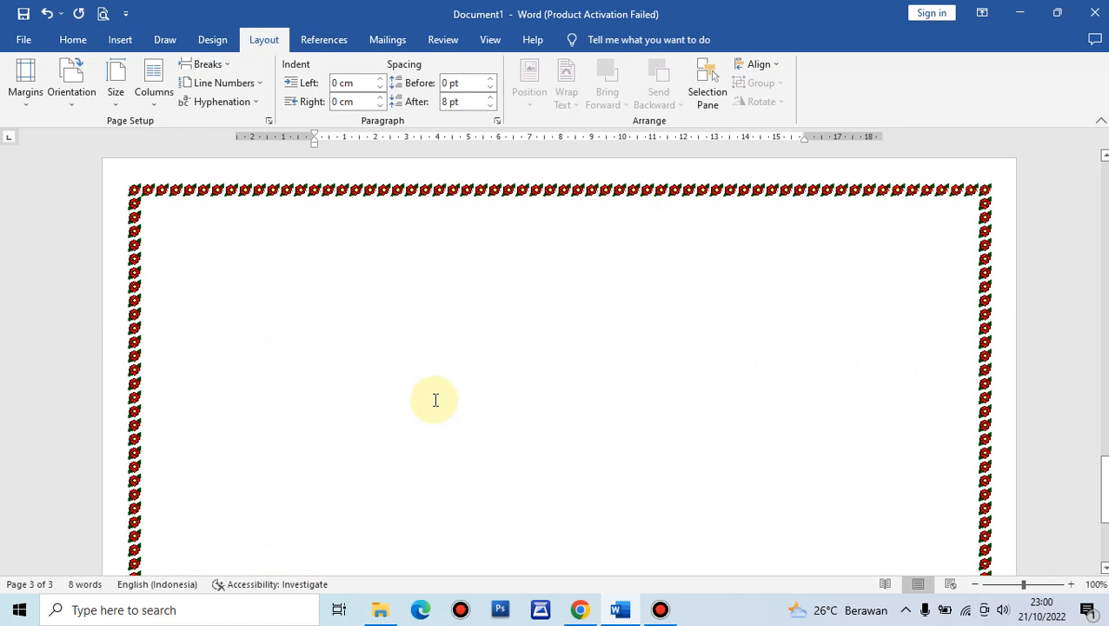
Enter "Dtruktur" and "tabel" on separate lines of the landscape page, and insert a page break after them to start a fourth page.
{"action": "left_click", "coordinate": [508, 318]}
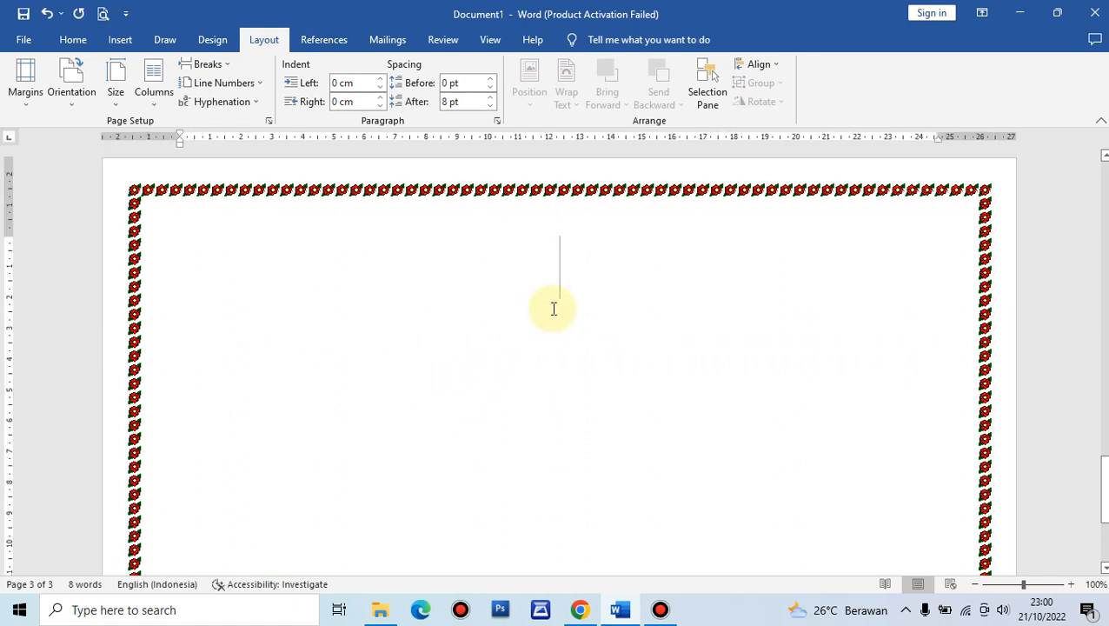
{"action": "type", "text": "f"}
{"action": "key", "text": "BackSpace"}
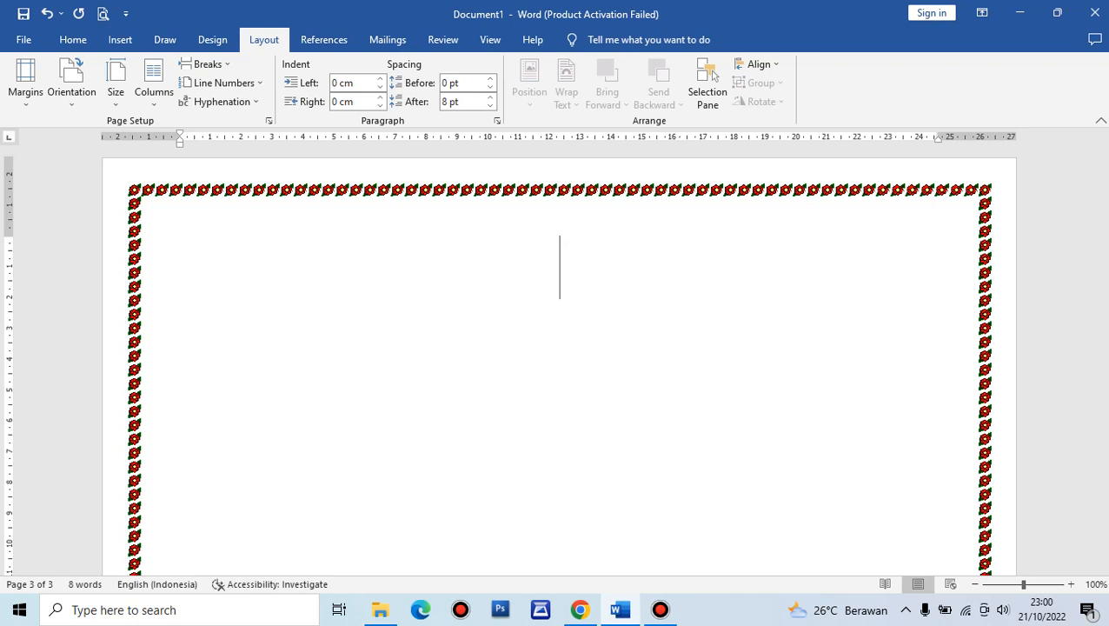
{"action": "type", "text": "dtruktur"}
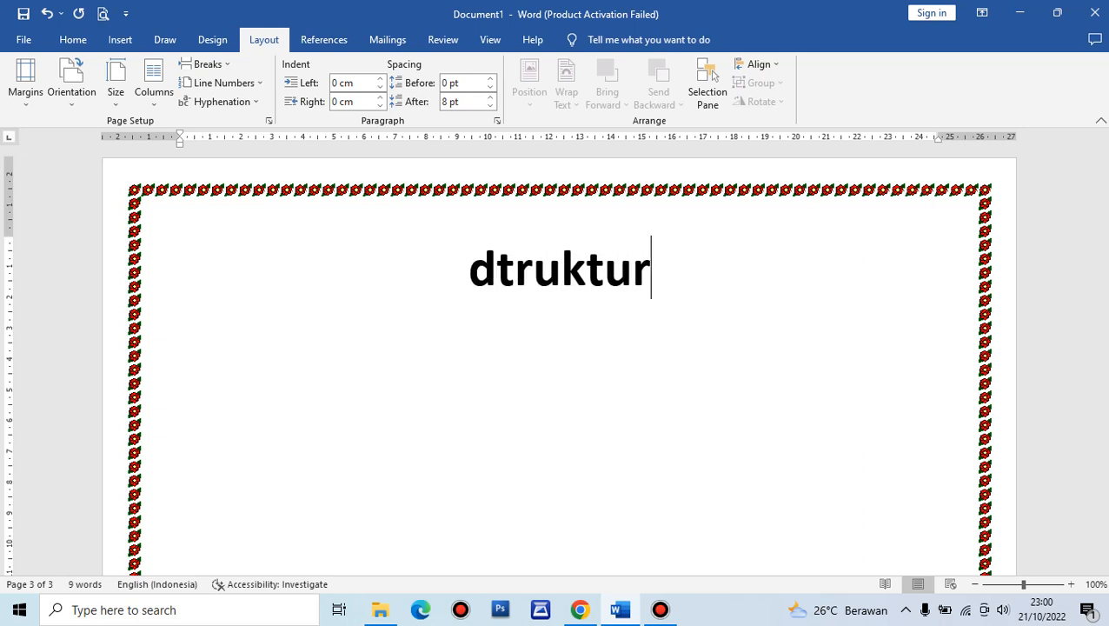
{"action": "key", "text": "Return"}
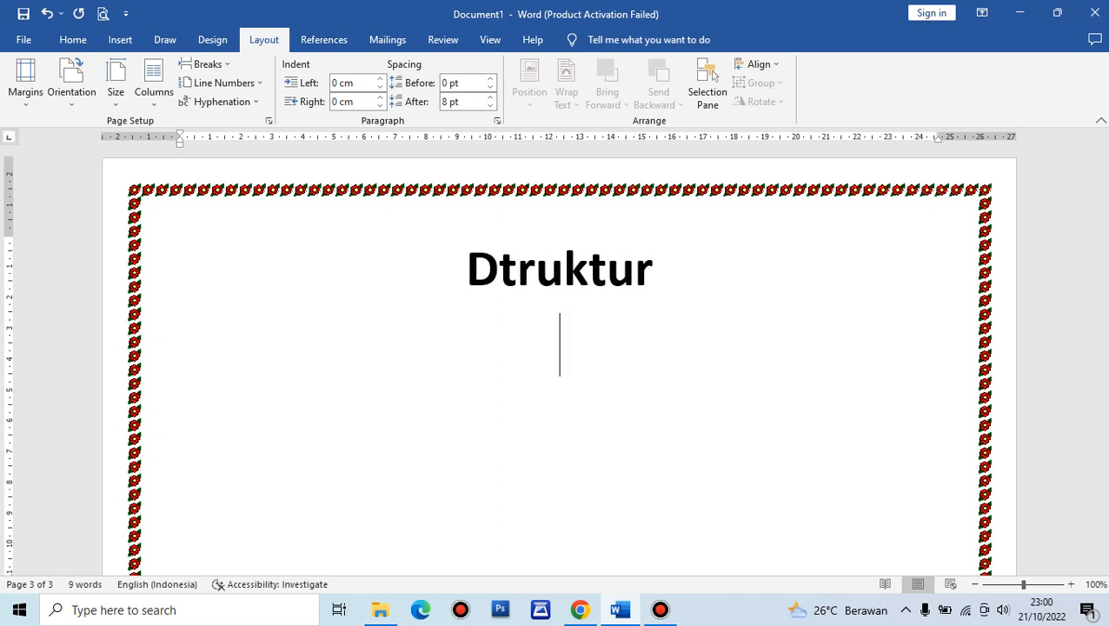
{"action": "type", "text": "tabel"}
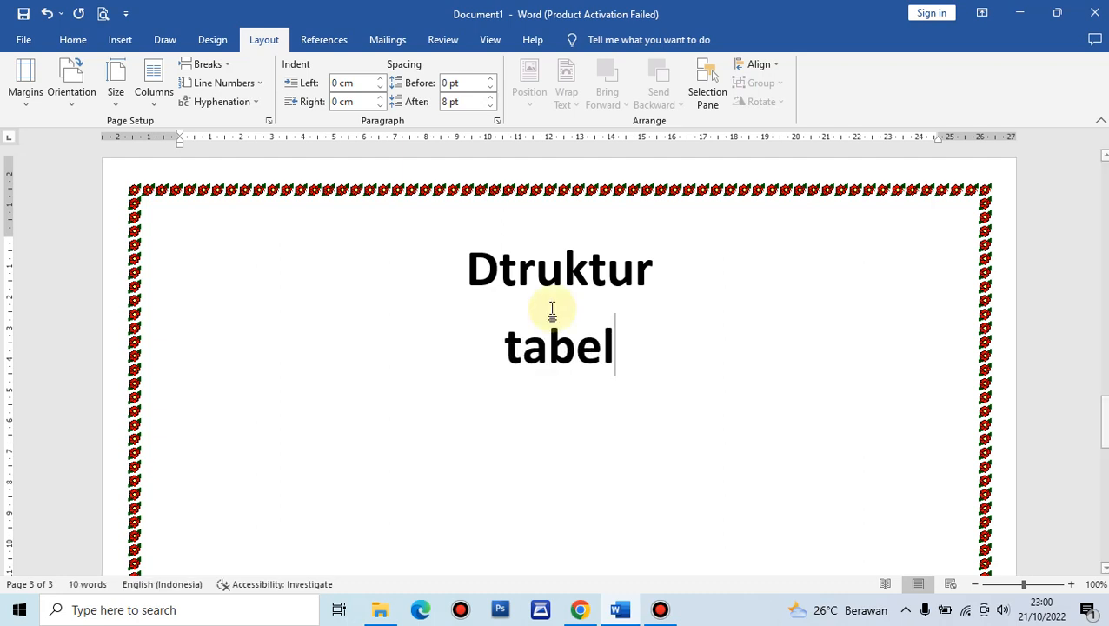
{"action": "key", "text": "ctrl+Return"}
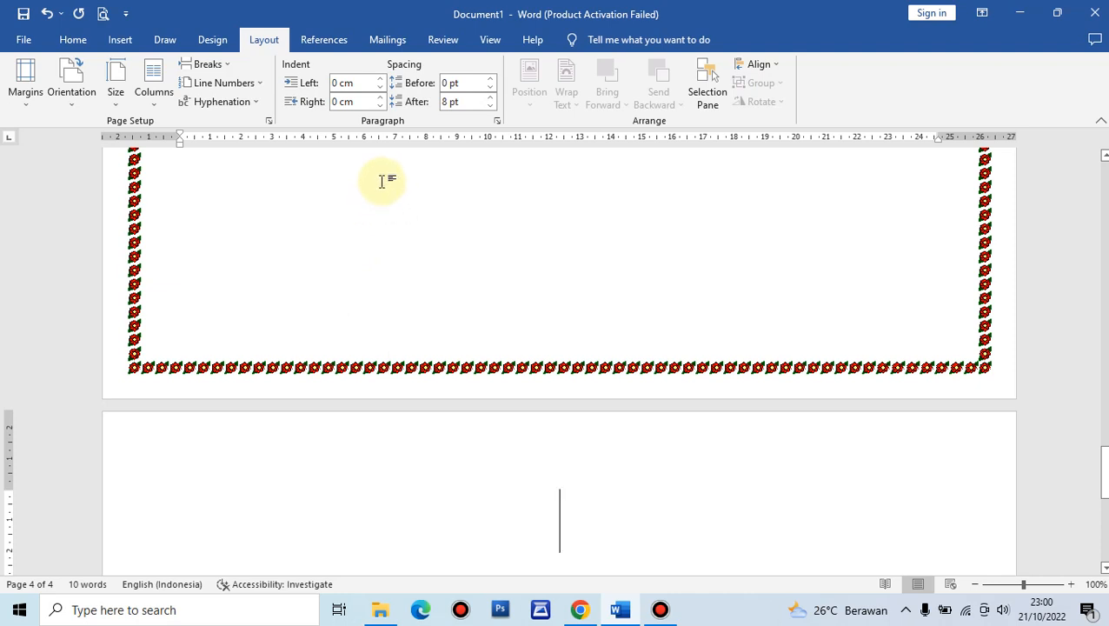
Insert a Next Page section break for the fourth page and set that section's orientation to Portrait.
{"action": "left_click", "coordinate": [227, 65]}
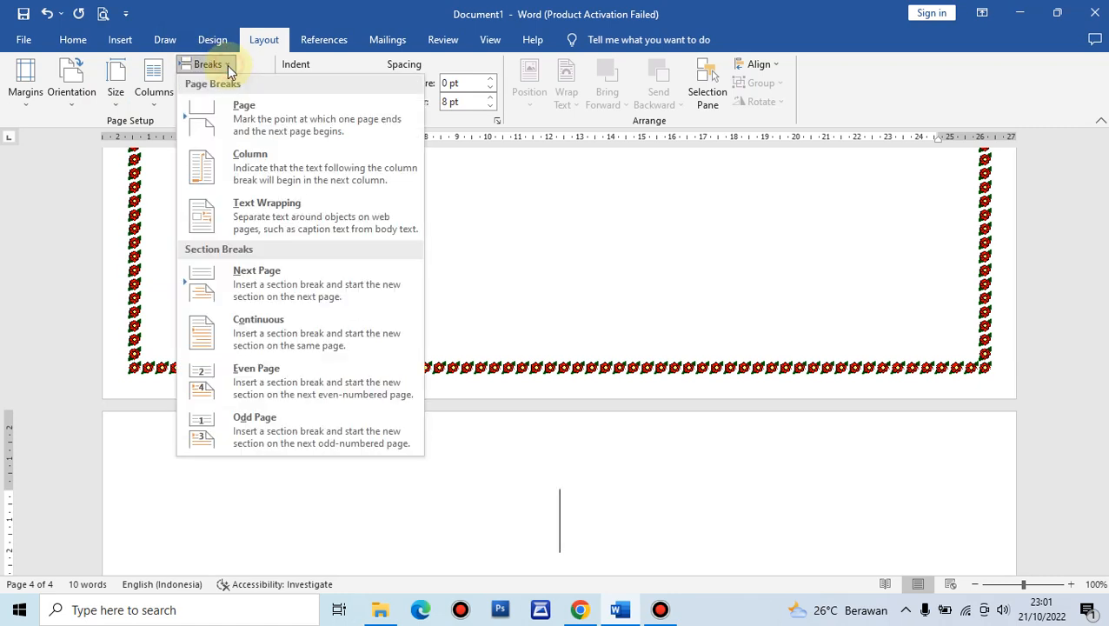
{"action": "left_click", "coordinate": [266, 285]}
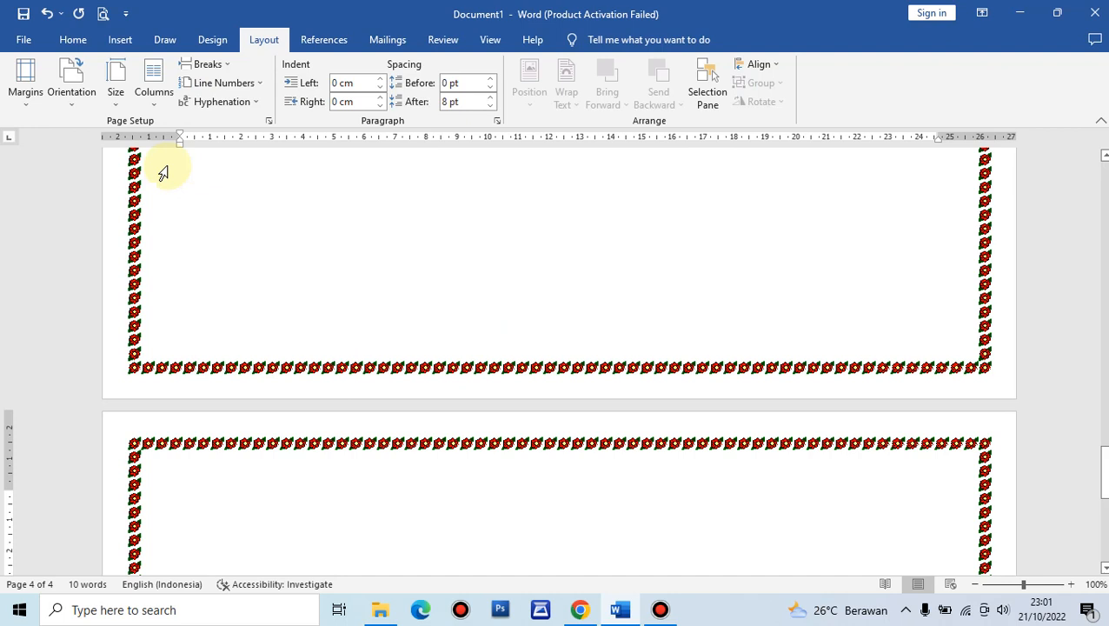
{"action": "left_click", "coordinate": [74, 108]}
{"action": "left_click", "coordinate": [103, 137]}
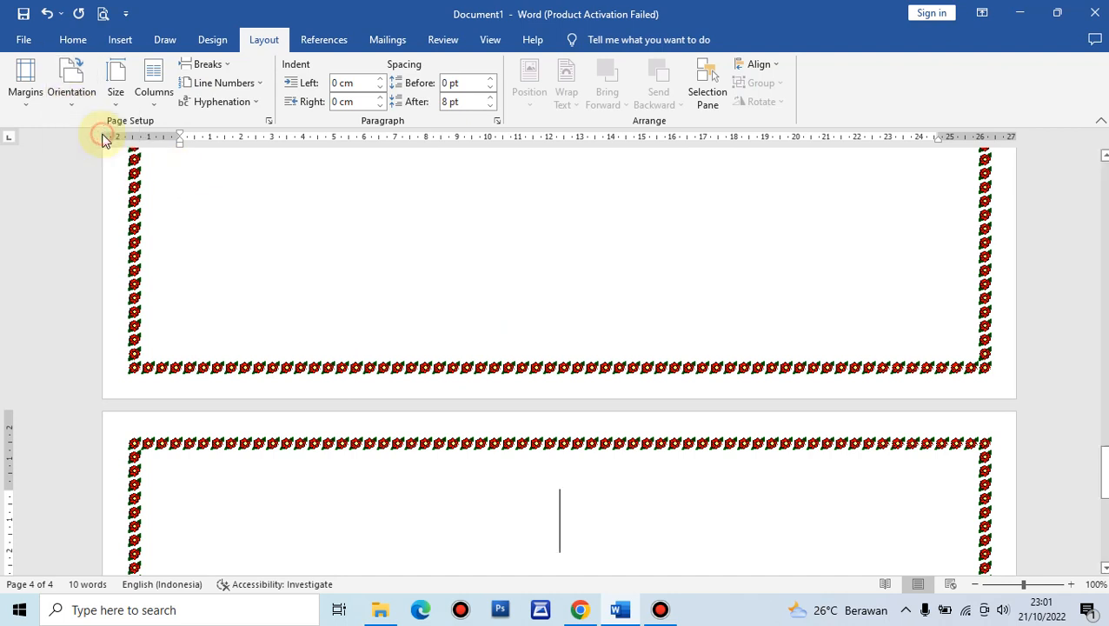
Remove the flower art border from all four sides of the fourth page, applied to "This section - First page only".
{"action": "scroll", "coordinate": [622, 451], "scroll_direction": "down", "scroll_amount": 3}
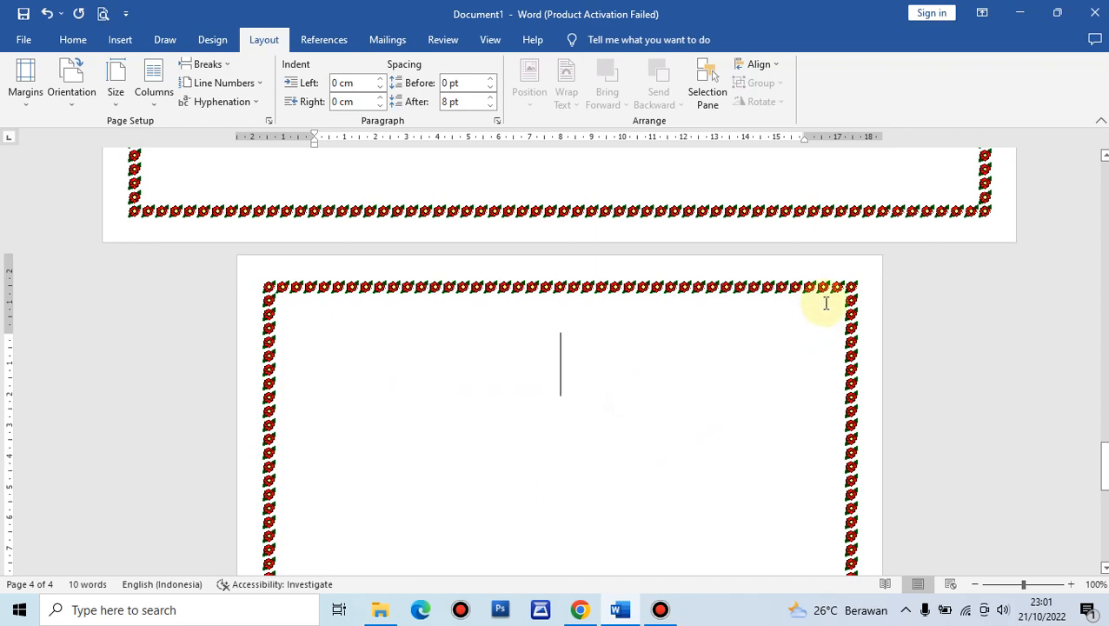
{"action": "left_click", "coordinate": [221, 41]}
{"action": "left_click", "coordinate": [1008, 91]}
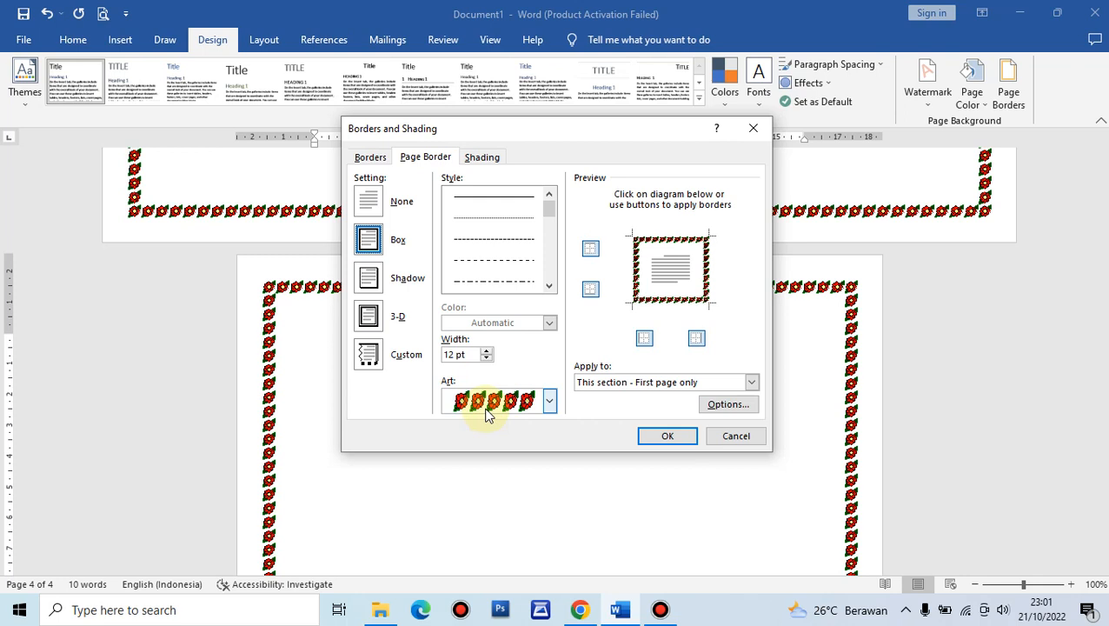
{"action": "left_click", "coordinate": [653, 236]}
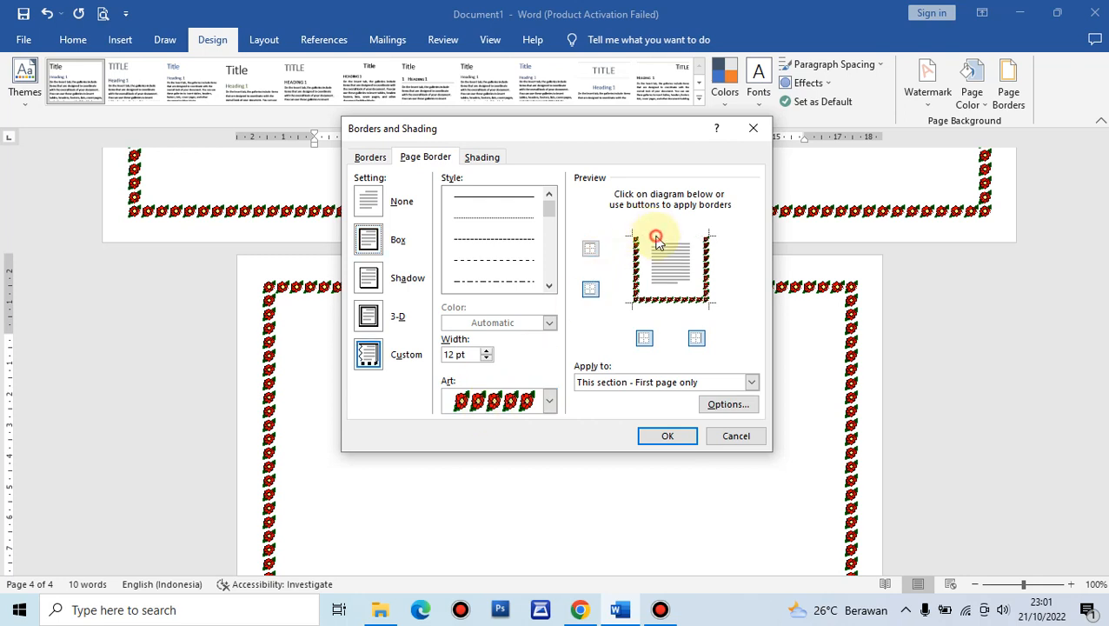
{"action": "left_click", "coordinate": [642, 261]}
{"action": "left_click", "coordinate": [705, 269]}
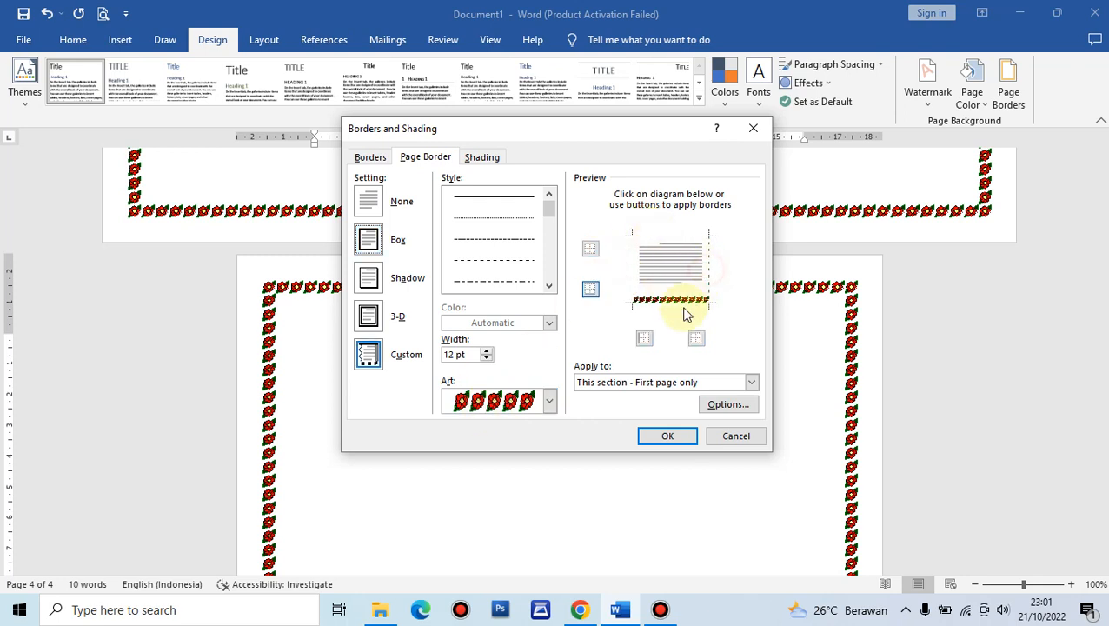
{"action": "left_click", "coordinate": [683, 302]}
{"action": "left_click", "coordinate": [664, 444]}
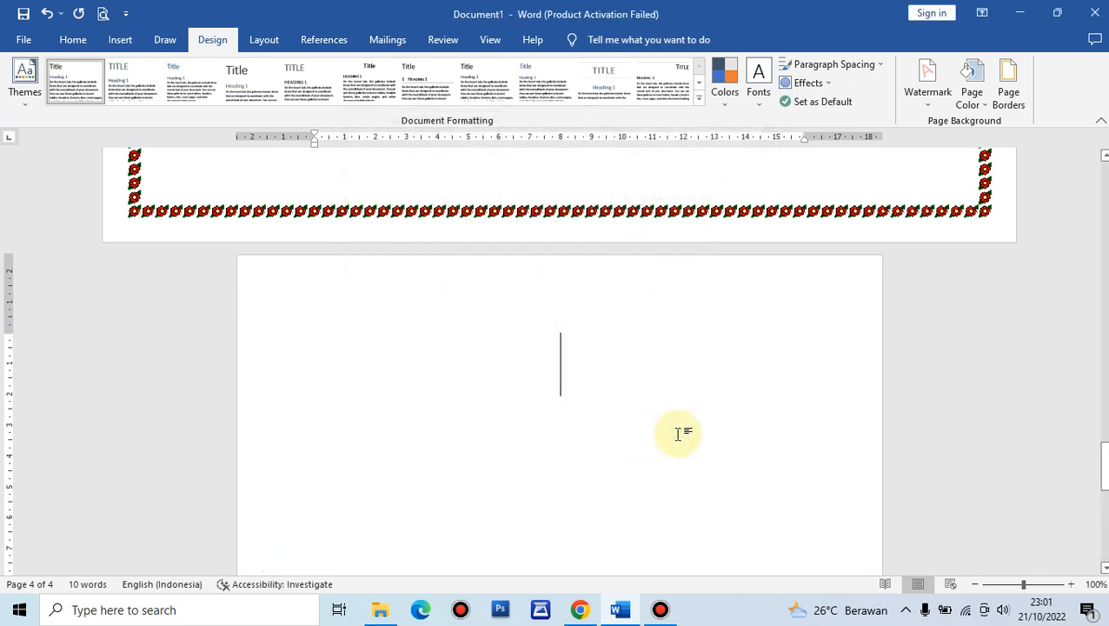
Look through all four pages to compare their borders and orientations.
{"action": "scroll", "coordinate": [686, 432], "scroll_direction": "up", "scroll_amount": 4}
{"action": "scroll", "coordinate": [699, 399], "scroll_direction": "down", "scroll_amount": 5}
{"action": "scroll", "coordinate": [662, 421], "scroll_direction": "up", "scroll_amount": 10}
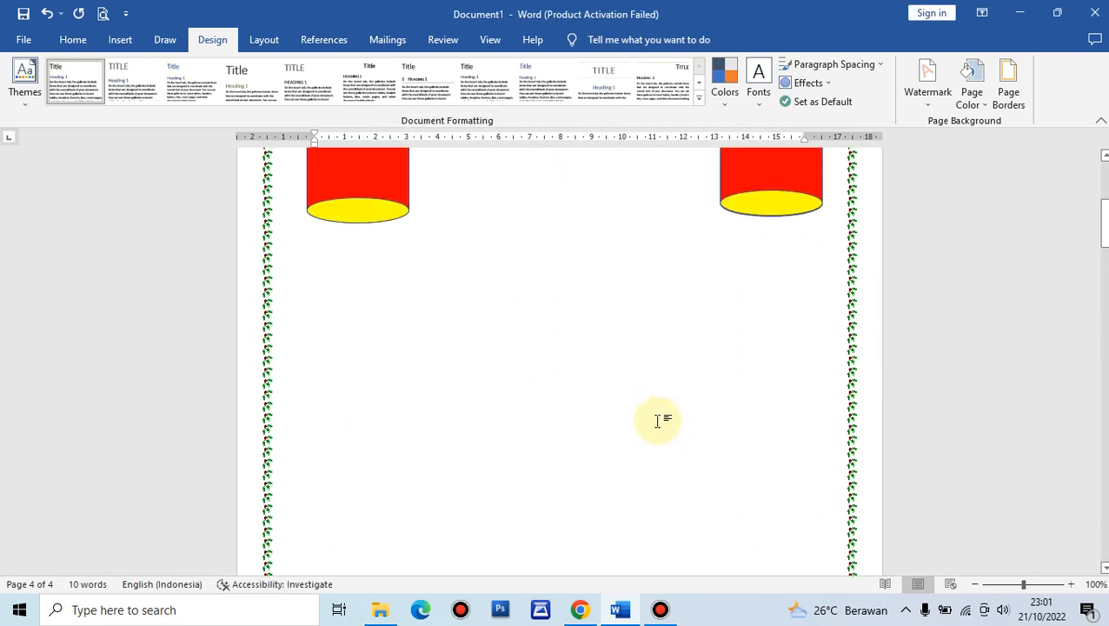
{"action": "scroll", "coordinate": [656, 435], "scroll_direction": "down", "scroll_amount": 8}
{"action": "scroll", "coordinate": [665, 439], "scroll_direction": "down", "scroll_amount": 10}
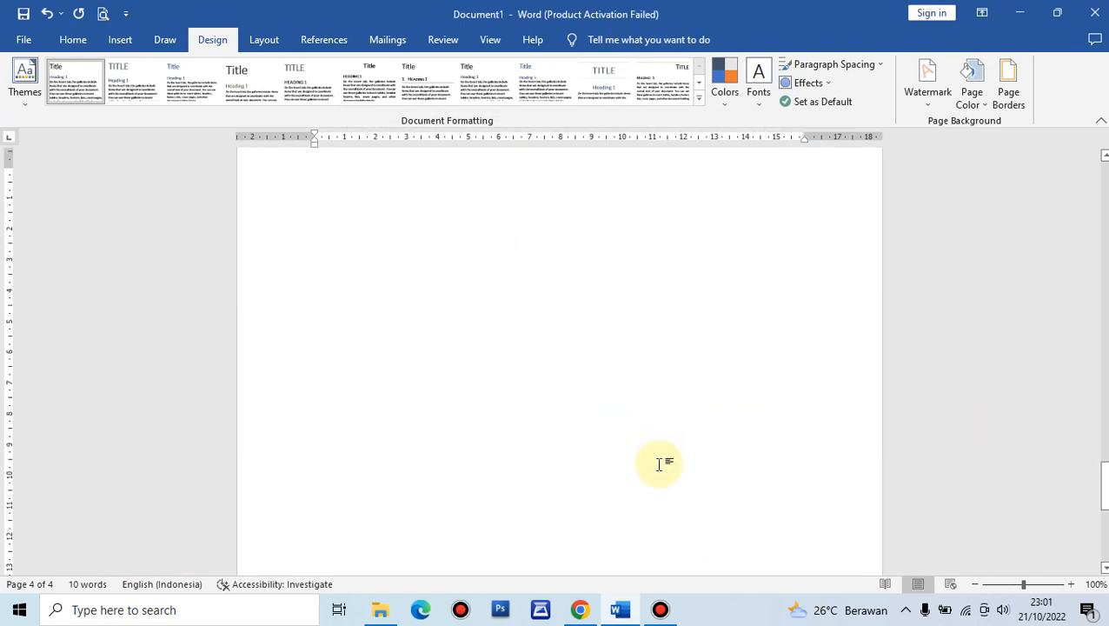
{"action": "scroll", "coordinate": [648, 471], "scroll_direction": "up", "scroll_amount": 8}
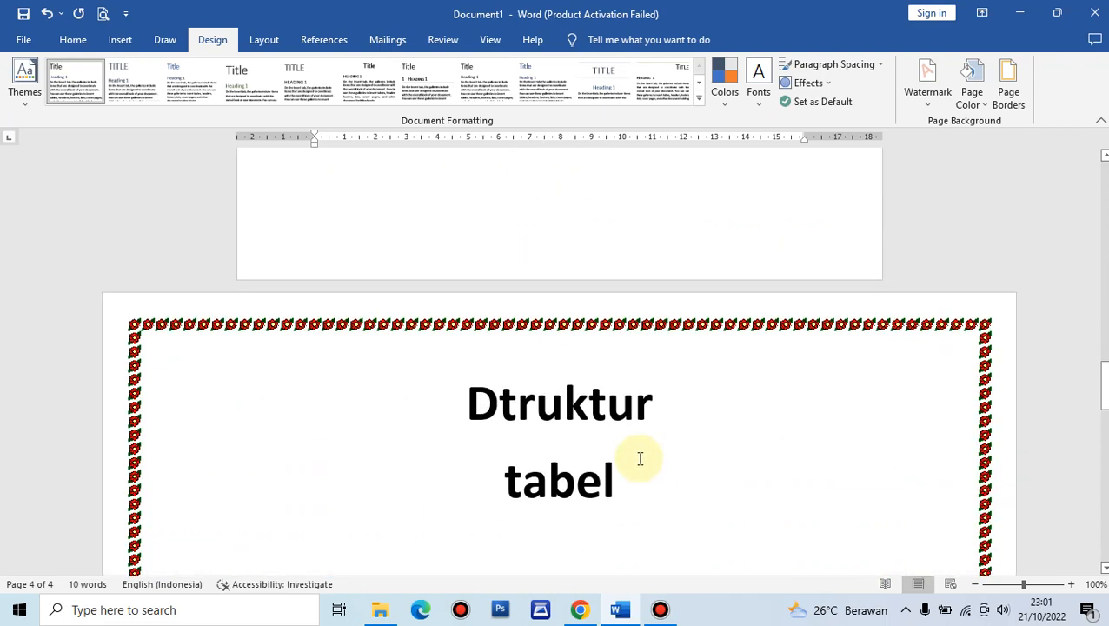
{"action": "scroll", "coordinate": [636, 455], "scroll_direction": "up", "scroll_amount": 15}
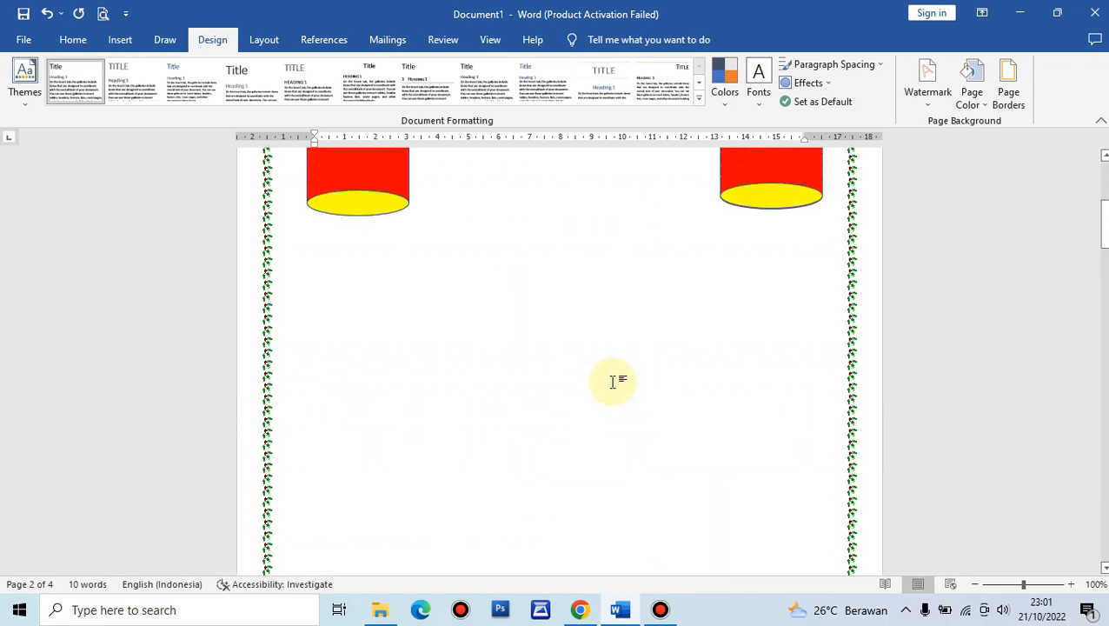
{"action": "scroll", "coordinate": [612, 381], "scroll_direction": "up", "scroll_amount": 1}
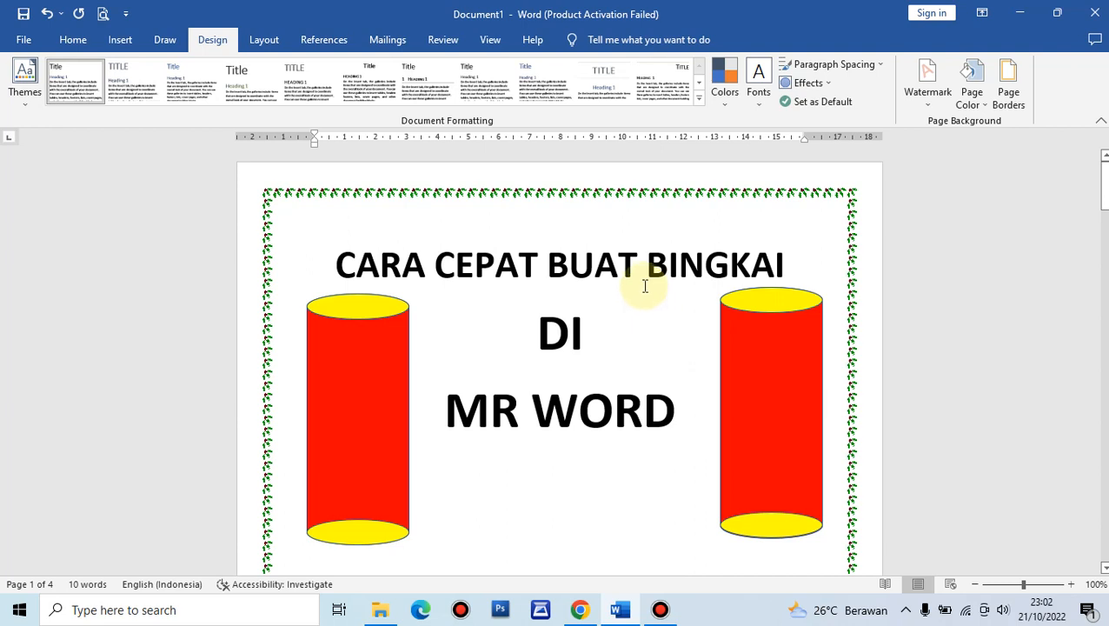
Set the paper size of the first page's section to Legal 8.5 x 14 in (216 x 356 mm).
{"action": "left_click", "coordinate": [344, 265]}
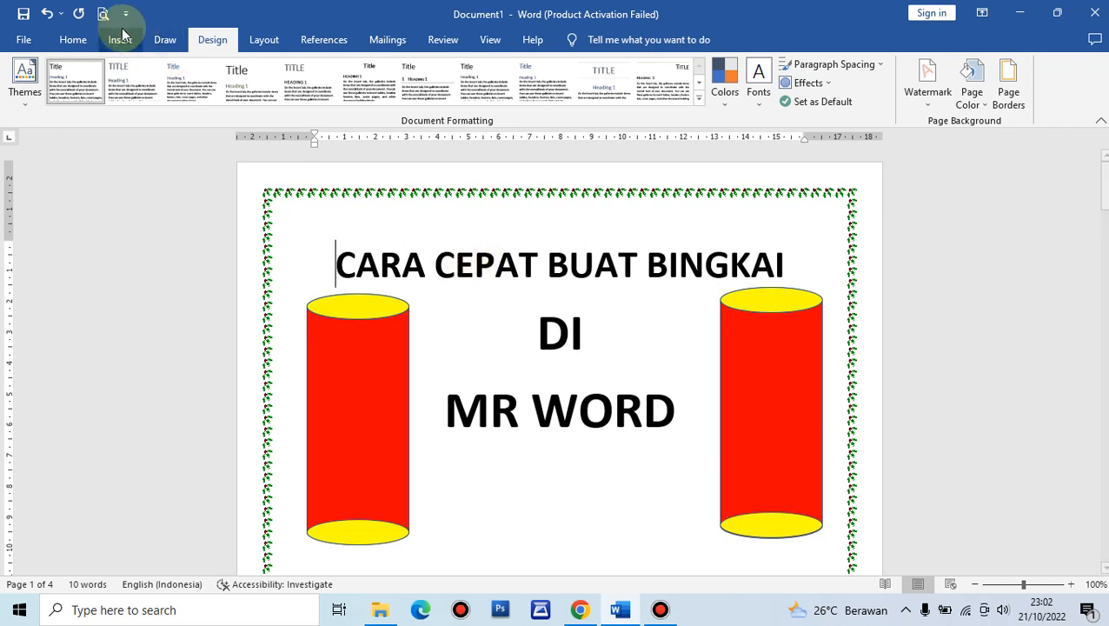
{"action": "left_click", "coordinate": [73, 40]}
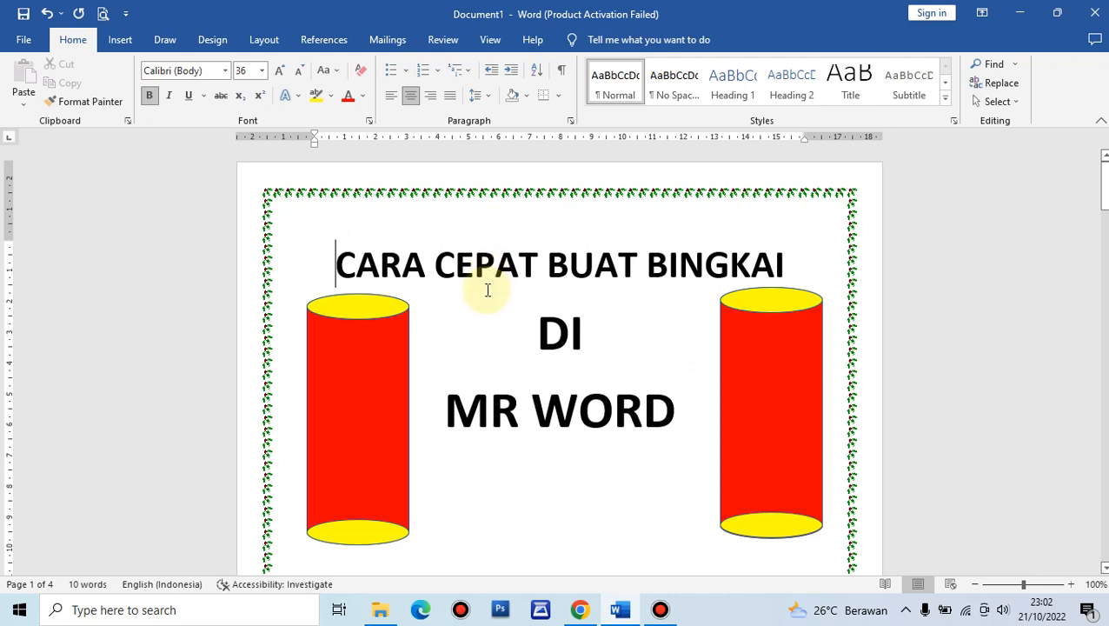
{"action": "scroll", "coordinate": [753, 413], "scroll_direction": "down", "scroll_amount": 7}
{"action": "scroll", "coordinate": [641, 371], "scroll_direction": "up", "scroll_amount": 7}
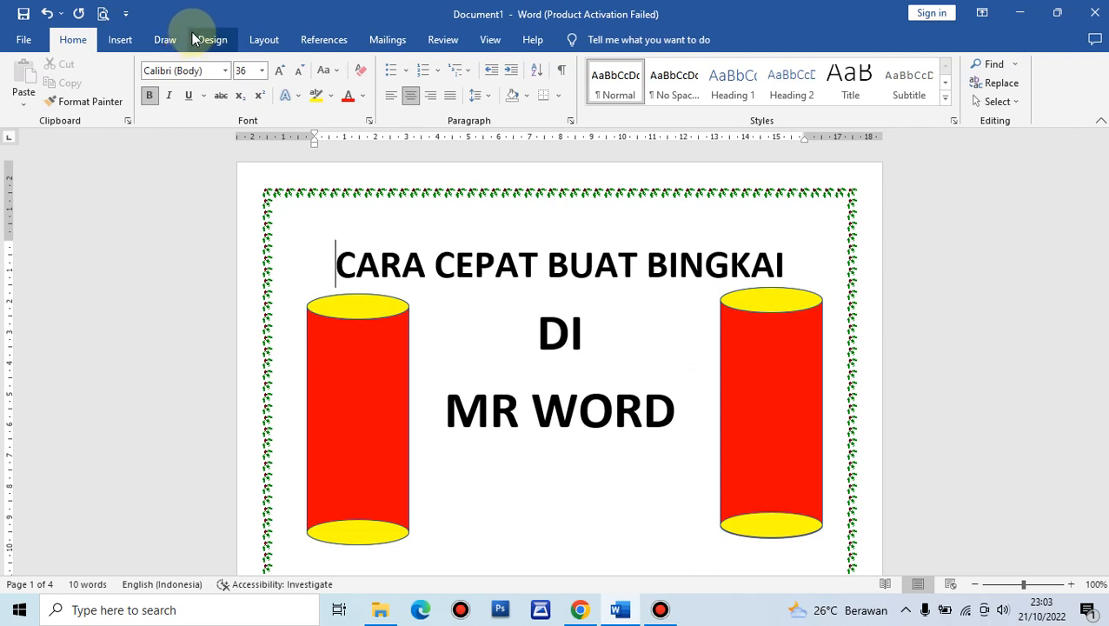
{"action": "left_click", "coordinate": [254, 40]}
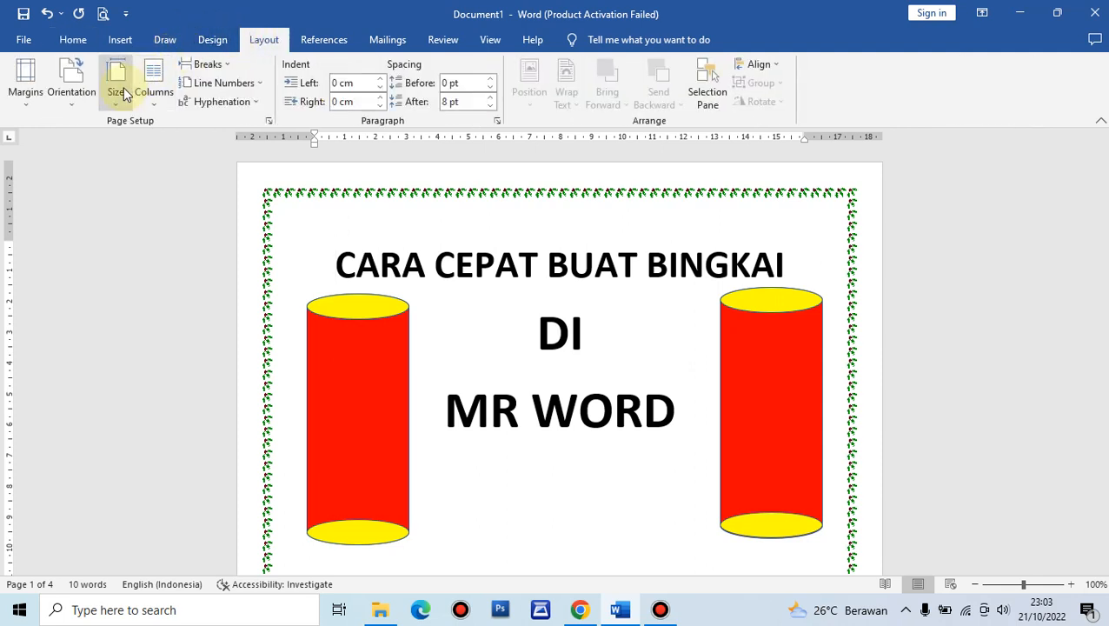
{"action": "left_click", "coordinate": [115, 97]}
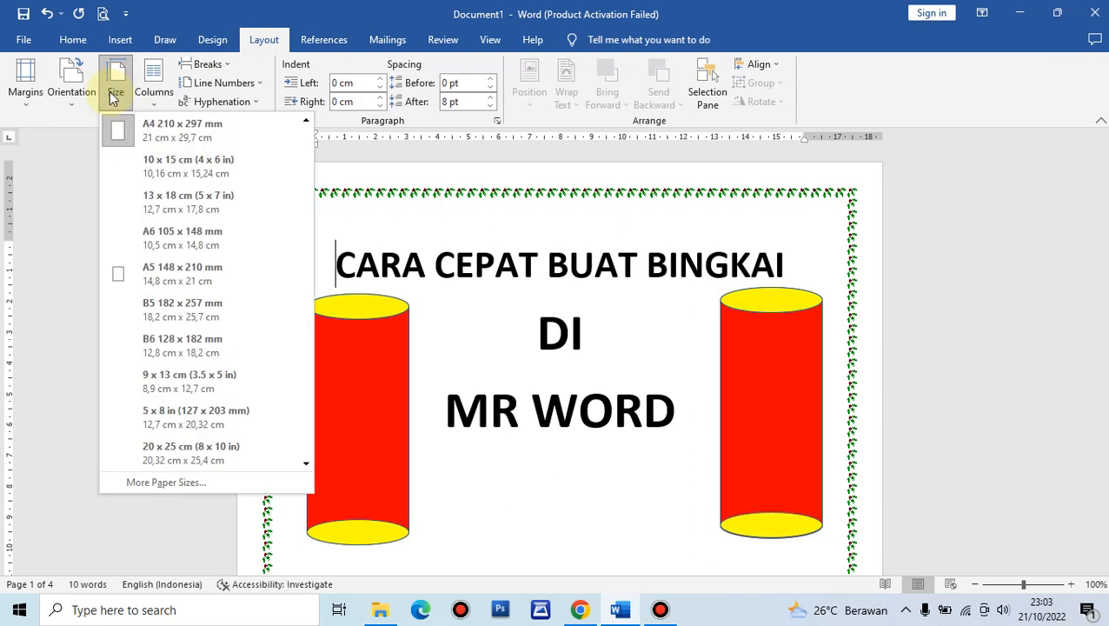
{"action": "scroll", "coordinate": [195, 262], "scroll_direction": "down", "scroll_amount": 4}
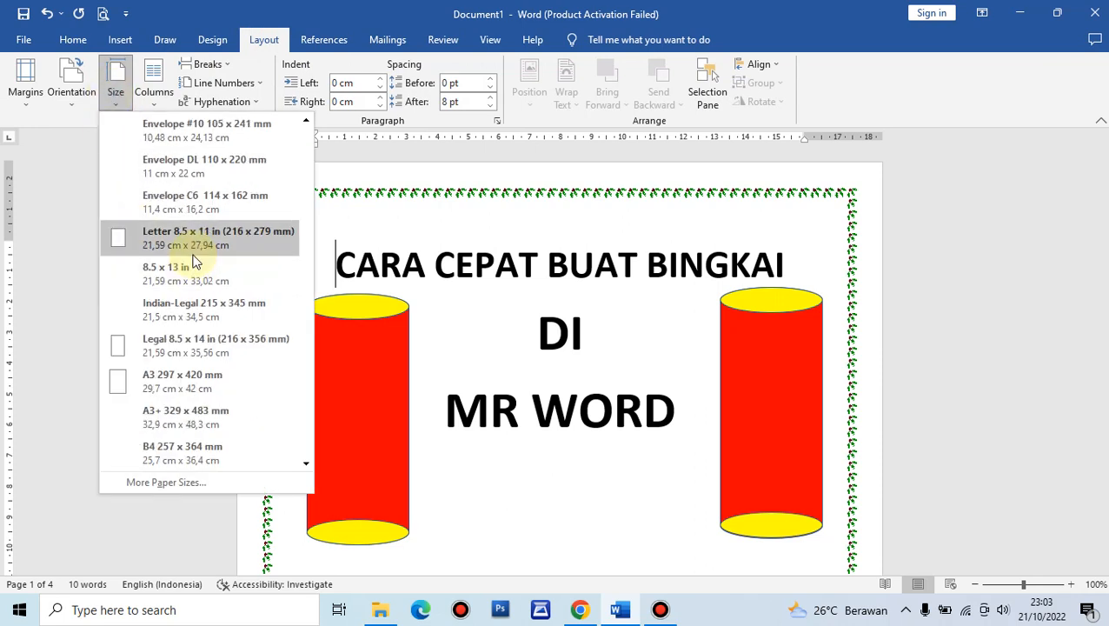
{"action": "left_click", "coordinate": [155, 348]}
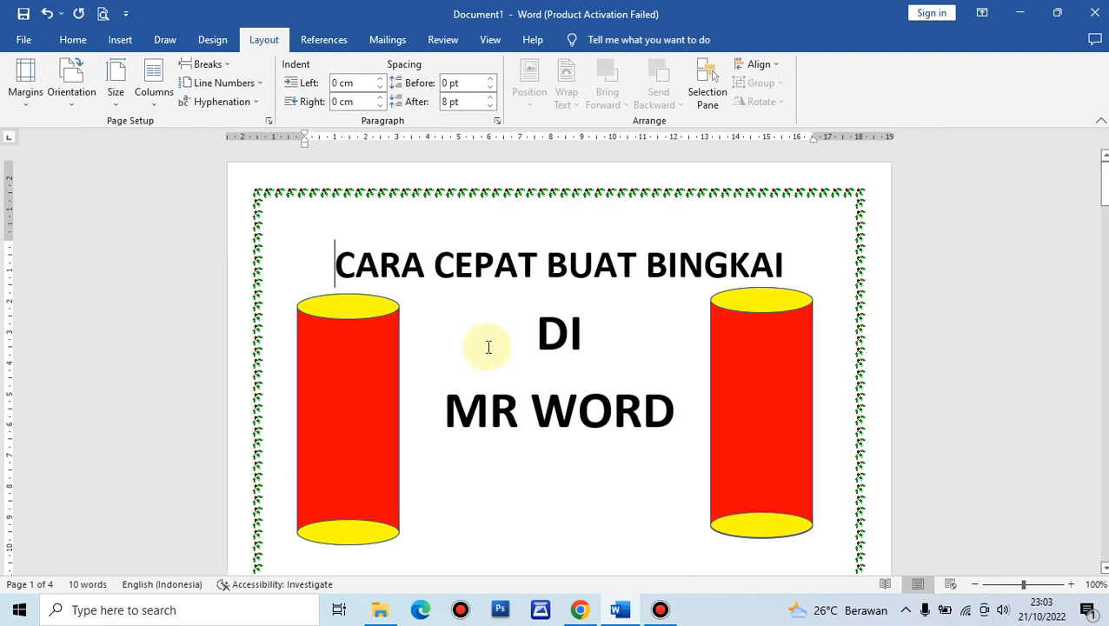
Examine the document's pages and how the border fits the Legal-size first page.
{"action": "scroll", "coordinate": [573, 501], "scroll_direction": "down", "scroll_amount": 5}
{"action": "scroll", "coordinate": [581, 482], "scroll_direction": "down", "scroll_amount": 3}
{"action": "scroll", "coordinate": [557, 458], "scroll_direction": "up", "scroll_amount": 8}
{"action": "scroll", "coordinate": [529, 440], "scroll_direction": "down", "scroll_amount": 15}
{"action": "scroll", "coordinate": [529, 440], "scroll_direction": "down", "scroll_amount": 3}
{"action": "scroll", "coordinate": [519, 408], "scroll_direction": "up", "scroll_amount": 12}
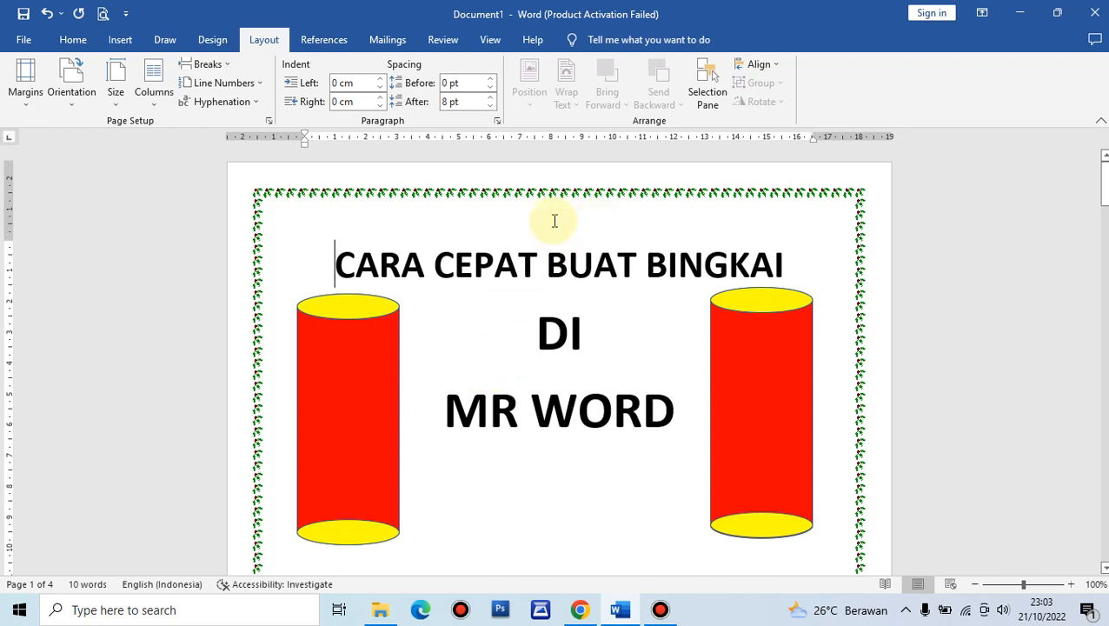
{"action": "scroll", "coordinate": [597, 356], "scroll_direction": "down", "scroll_amount": 10}
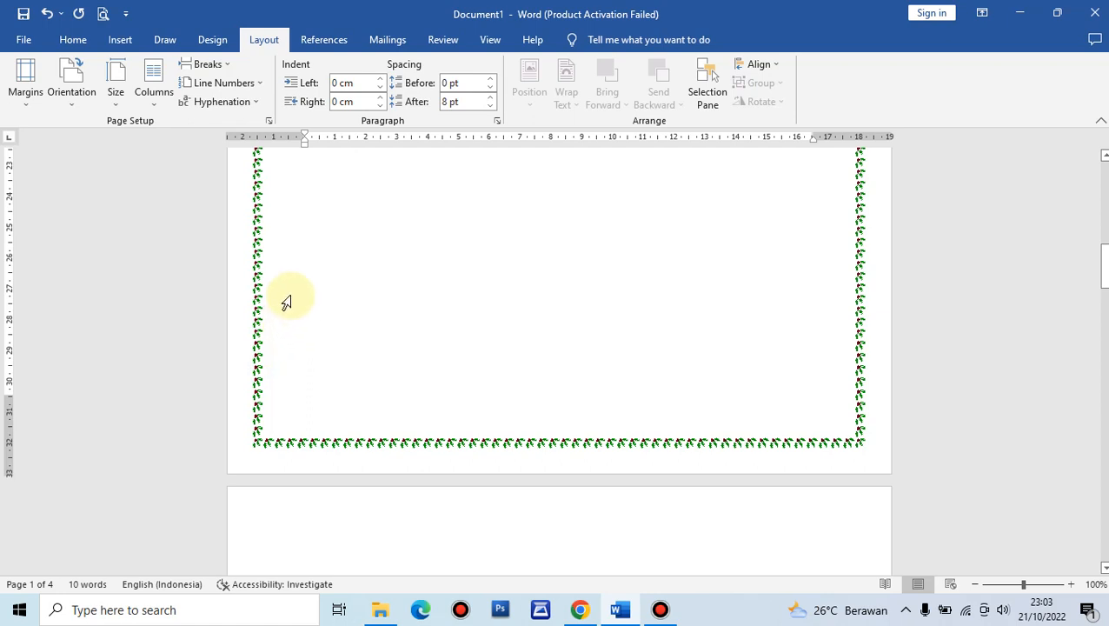
{"action": "scroll", "coordinate": [409, 291], "scroll_direction": "up", "scroll_amount": 10}
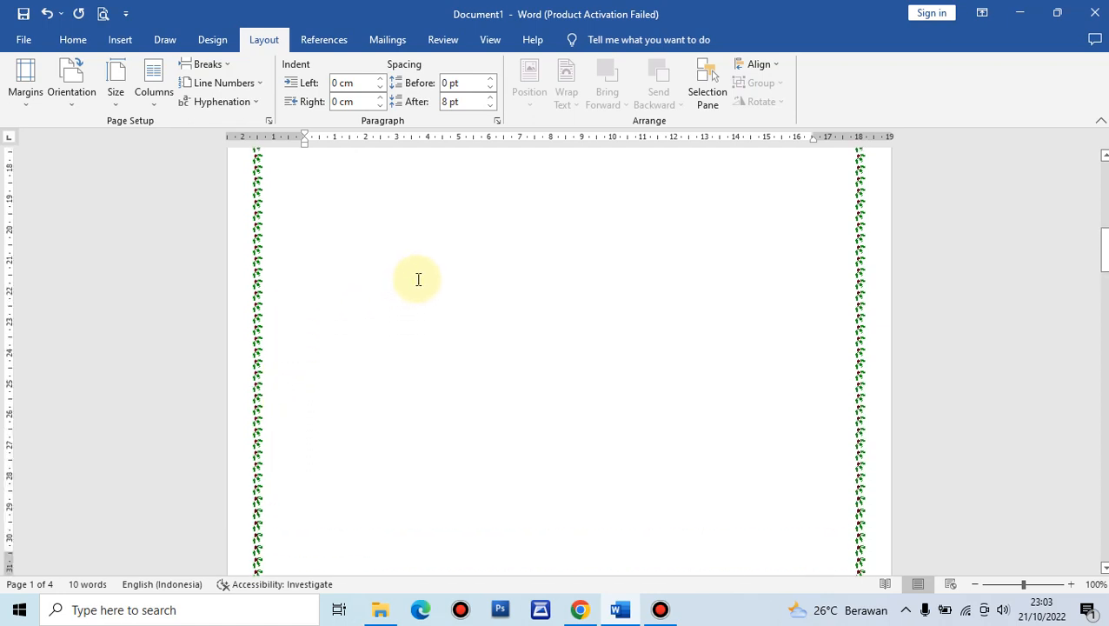
{"action": "scroll", "coordinate": [414, 274], "scroll_direction": "up", "scroll_amount": 3}
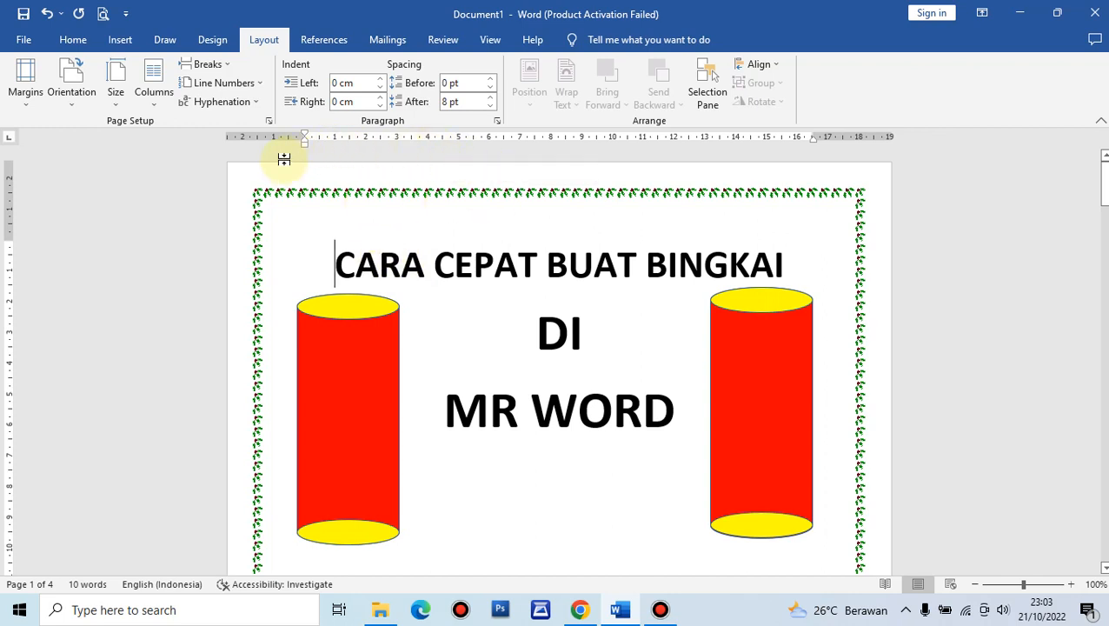
Set a custom paper height of 33 cm for the first page's section.
{"action": "double_click", "coordinate": [304, 144]}
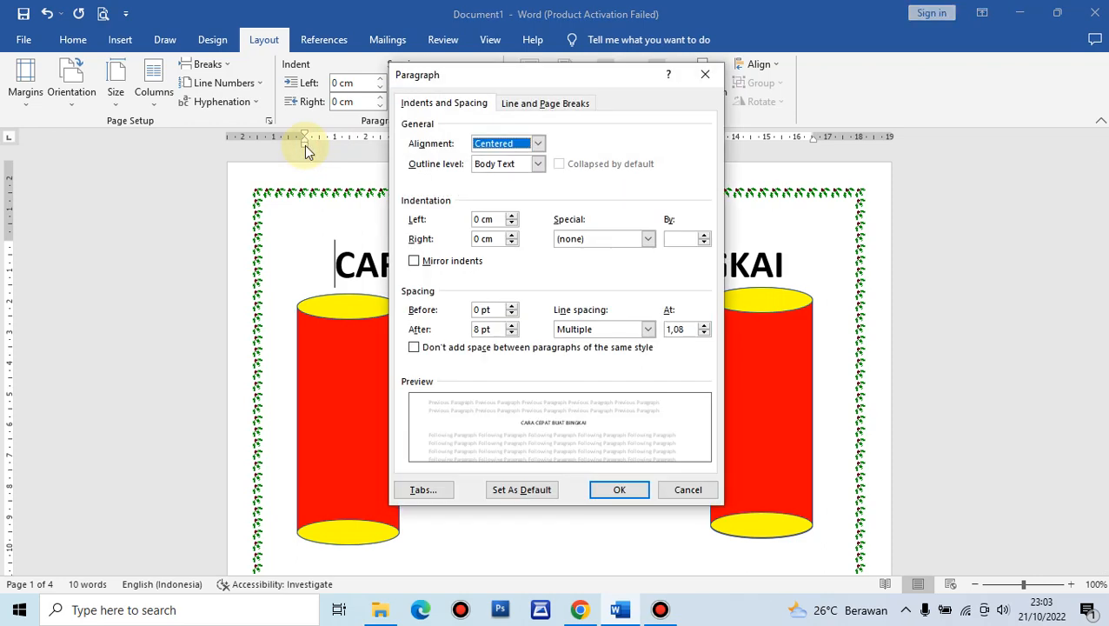
{"action": "left_click", "coordinate": [704, 74]}
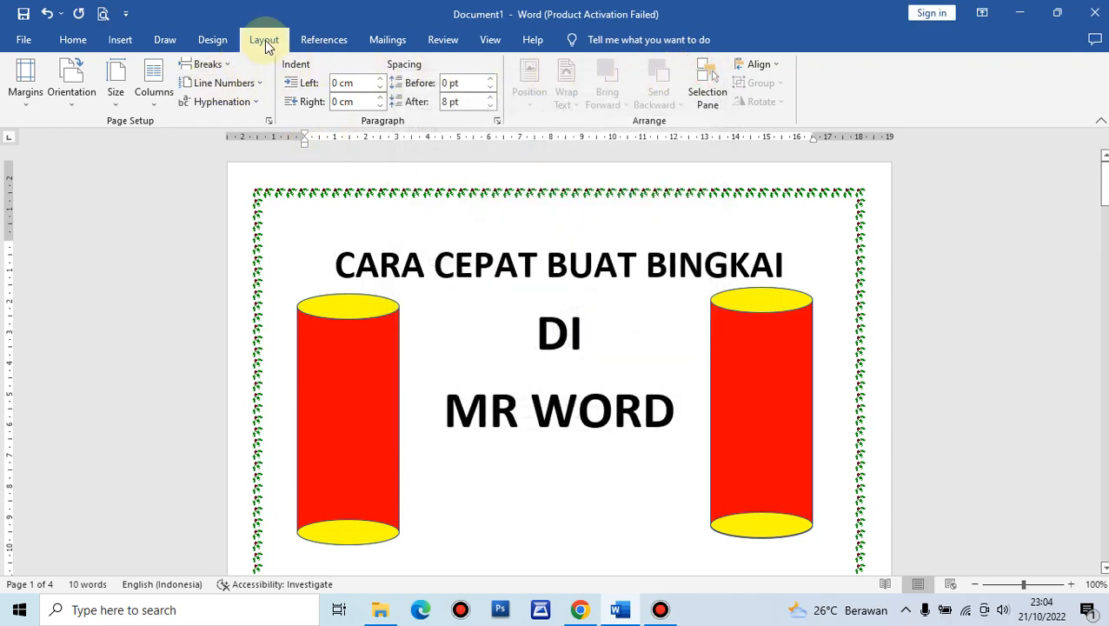
{"action": "left_click", "coordinate": [269, 121]}
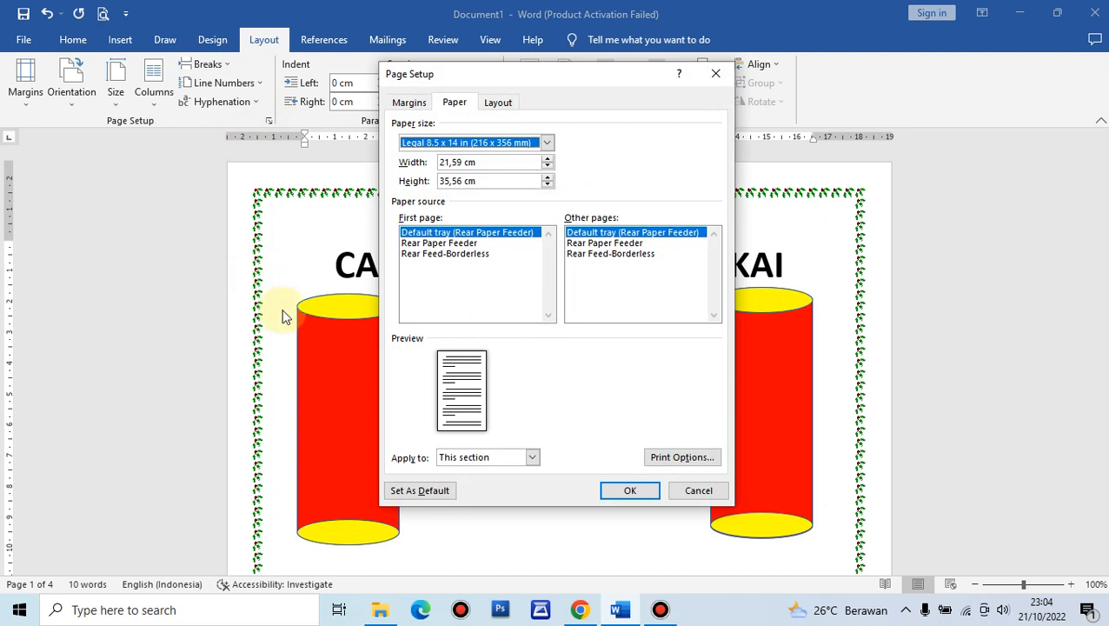
{"action": "left_click", "coordinate": [408, 104]}
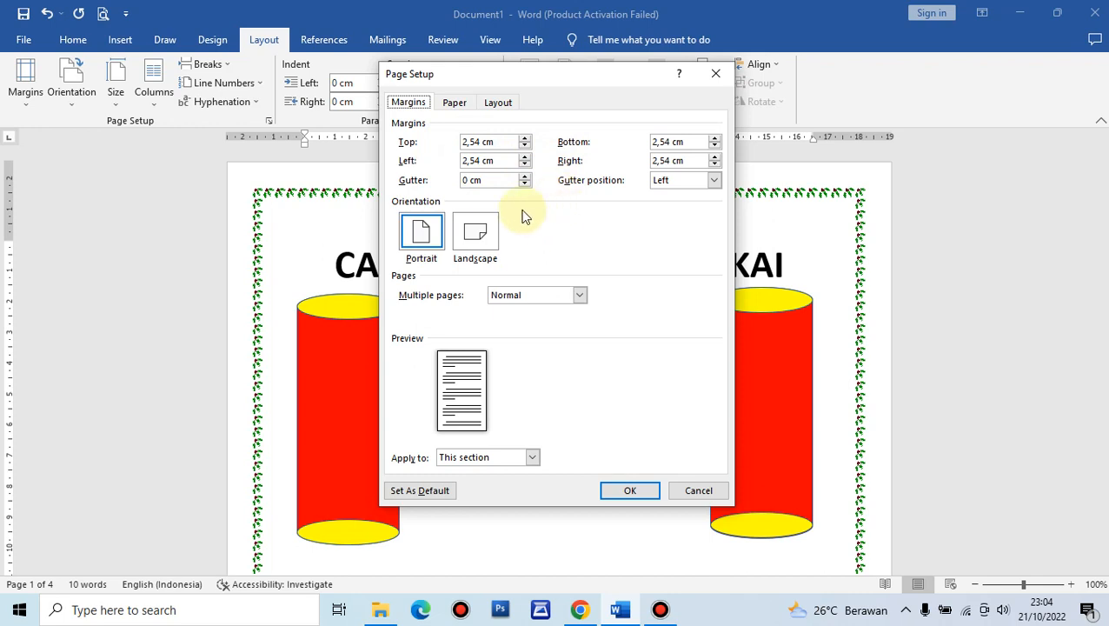
{"action": "left_click", "coordinate": [453, 103]}
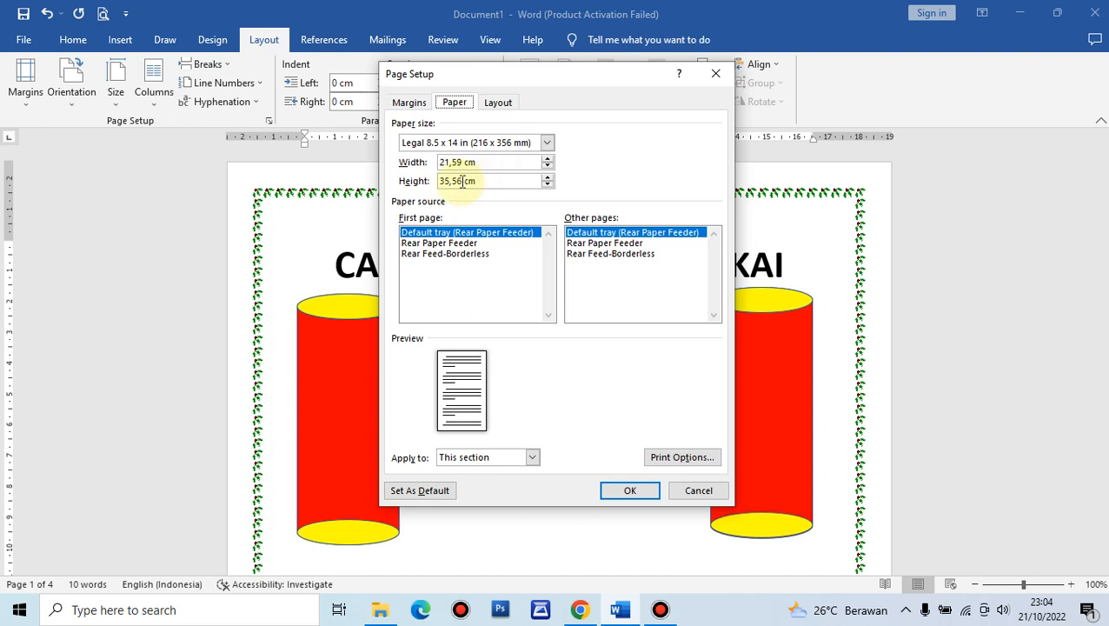
{"action": "left_click_drag", "start_coordinate": [461, 181], "coordinate": [442, 183]}
{"action": "type", "text": "3"}
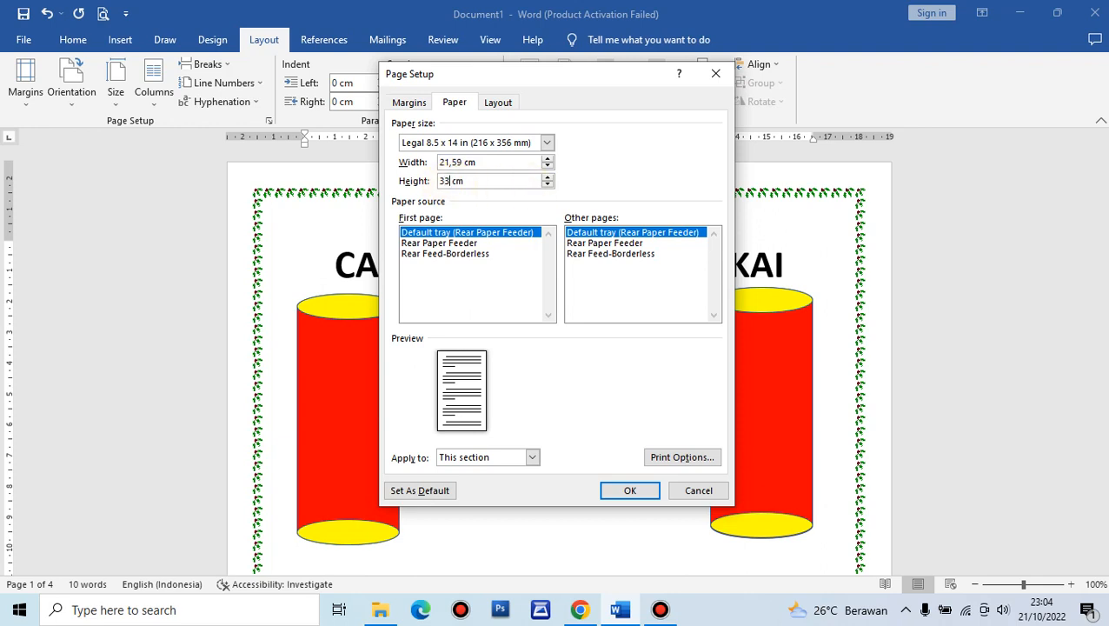
{"action": "left_click", "coordinate": [627, 490]}
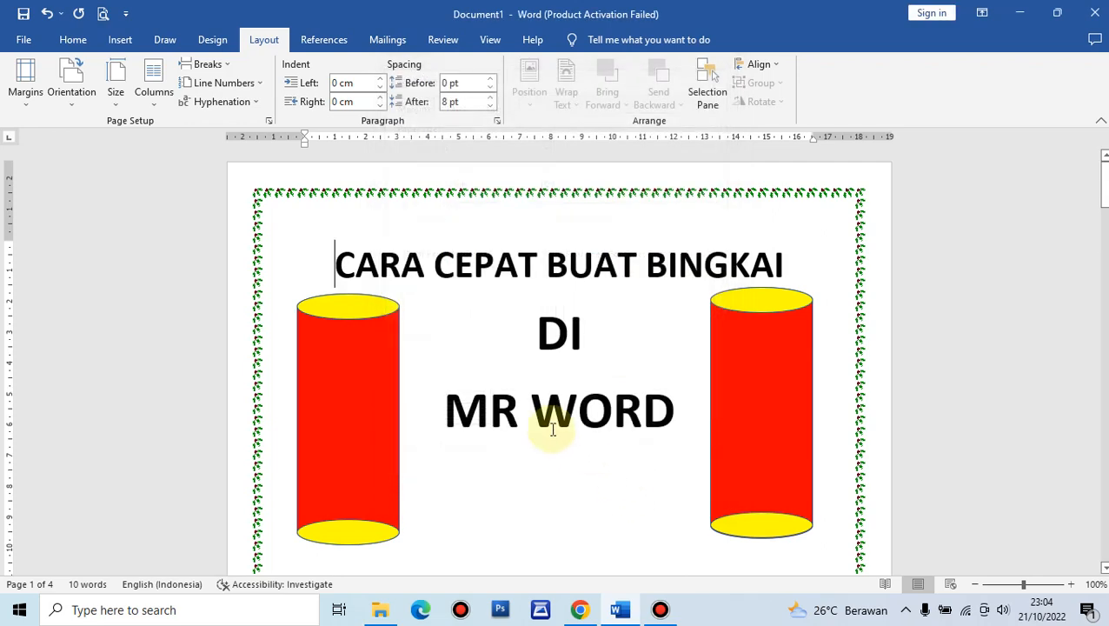
{"action": "scroll", "coordinate": [554, 429], "scroll_direction": "down", "scroll_amount": 15}
{"action": "scroll", "coordinate": [548, 389], "scroll_direction": "up", "scroll_amount": 15}
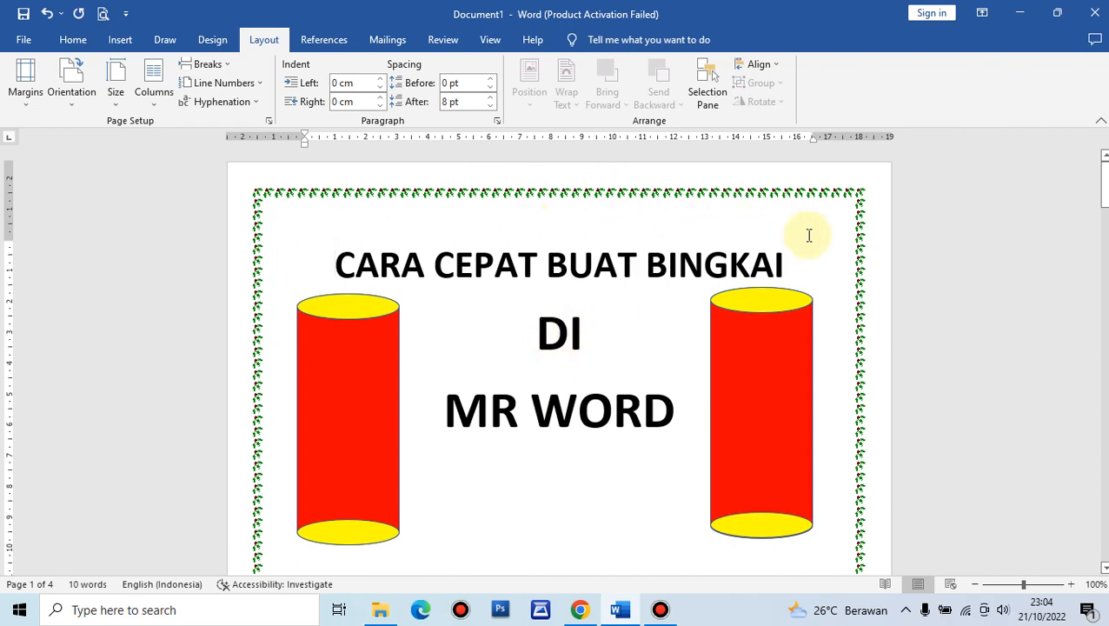
{"action": "scroll", "coordinate": [863, 274], "scroll_direction": "down", "scroll_amount": 12}
{"action": "scroll", "coordinate": [829, 319], "scroll_direction": "up", "scroll_amount": 4}
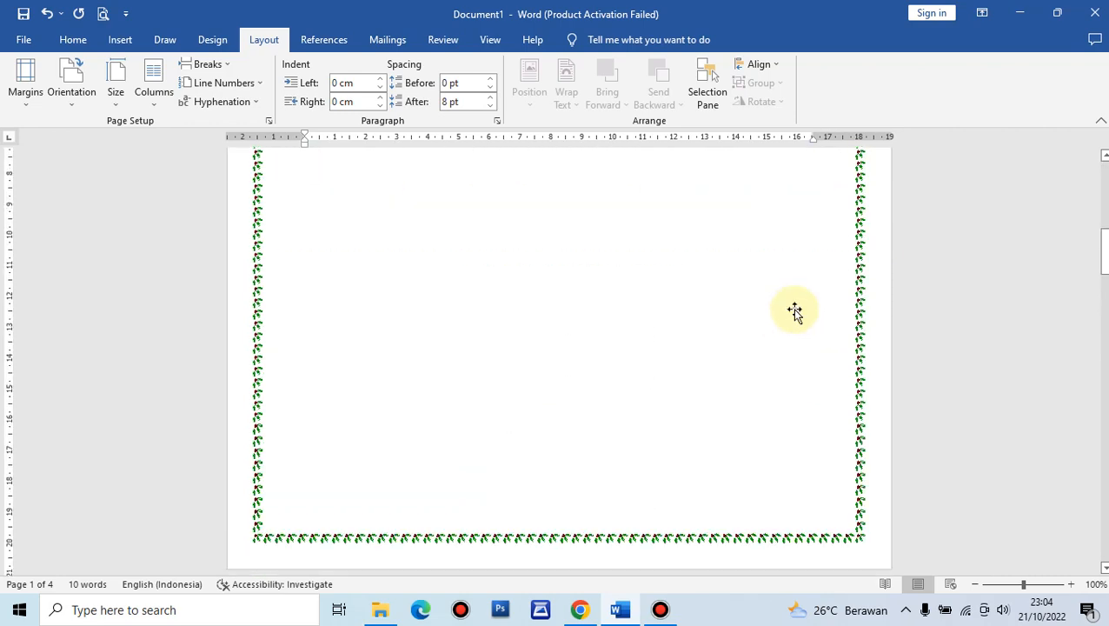
{"action": "scroll", "coordinate": [794, 311], "scroll_direction": "up", "scroll_amount": 5}
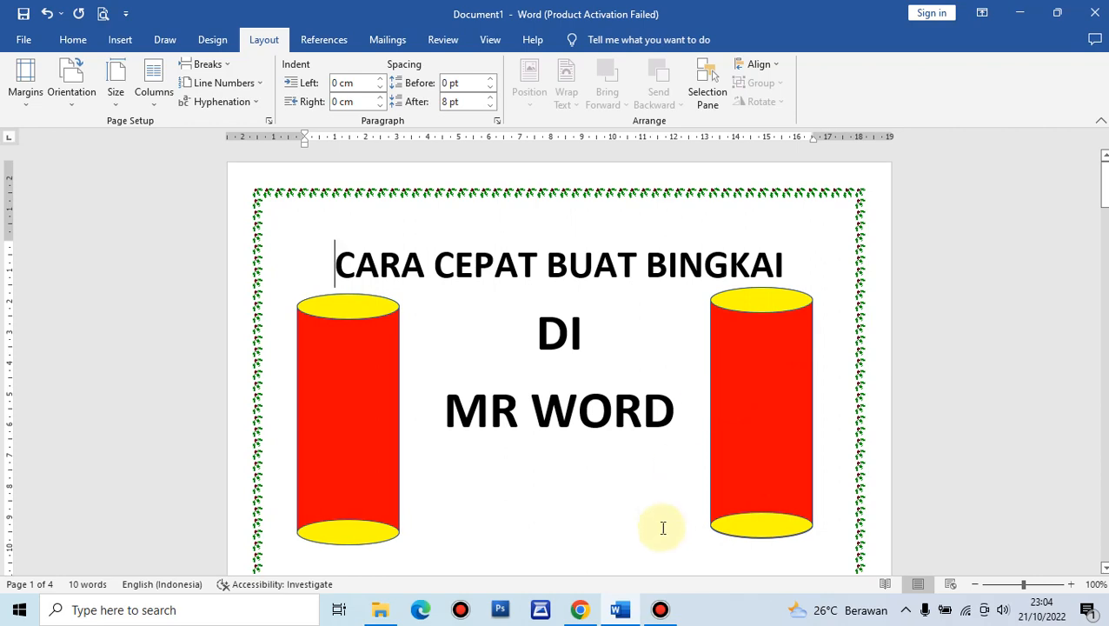
{"action": "left_click", "coordinate": [661, 609]}
{"action": "left_click", "coordinate": [660, 609]}
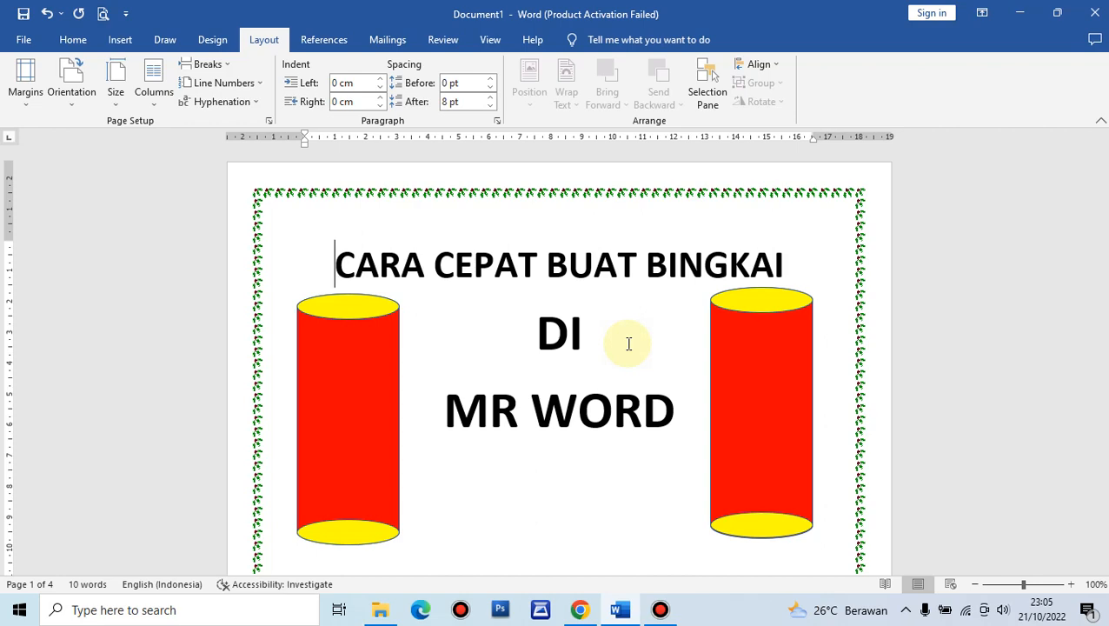
{"action": "left_click", "coordinate": [659, 609]}
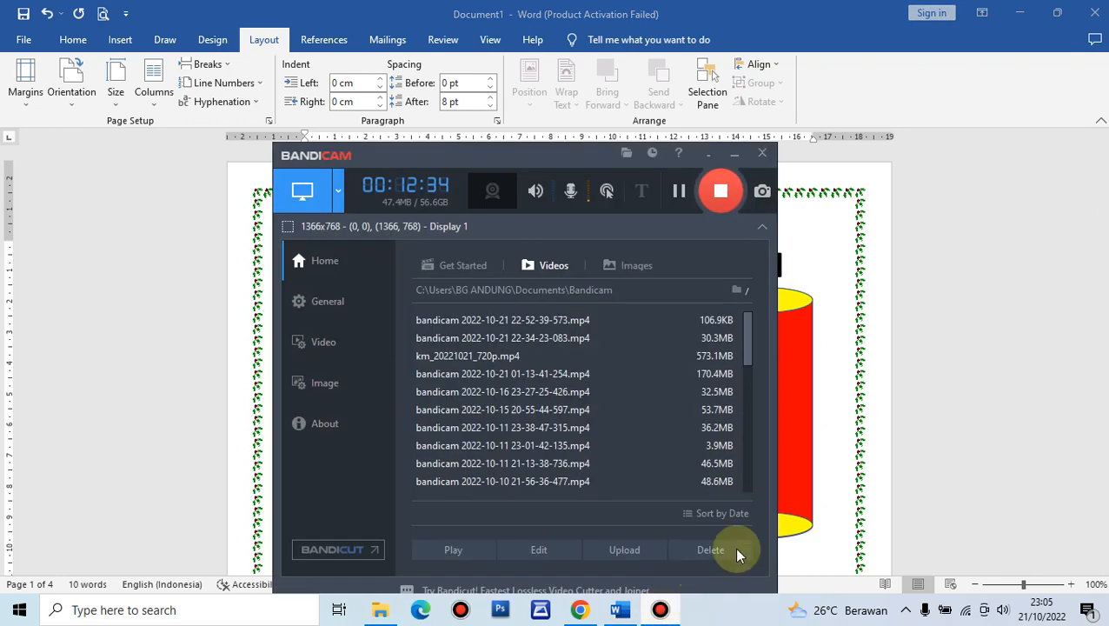
{"action": "left_click_drag", "start_coordinate": [548, 148], "coordinate": [296, 90]}
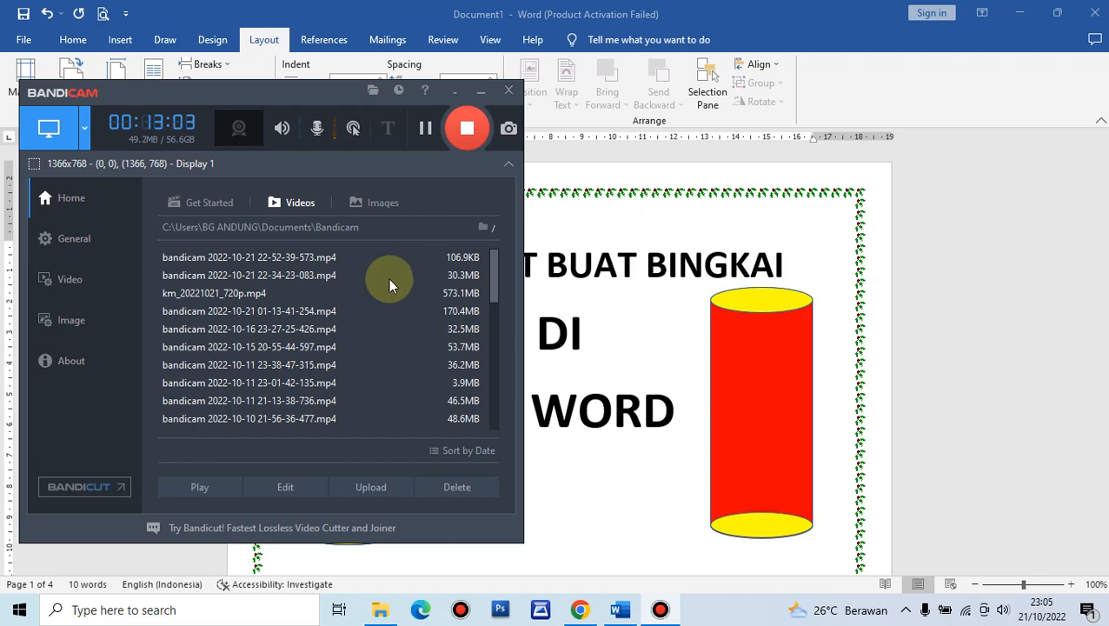
{"action": "left_click_drag", "start_coordinate": [334, 91], "coordinate": [658, 103]}
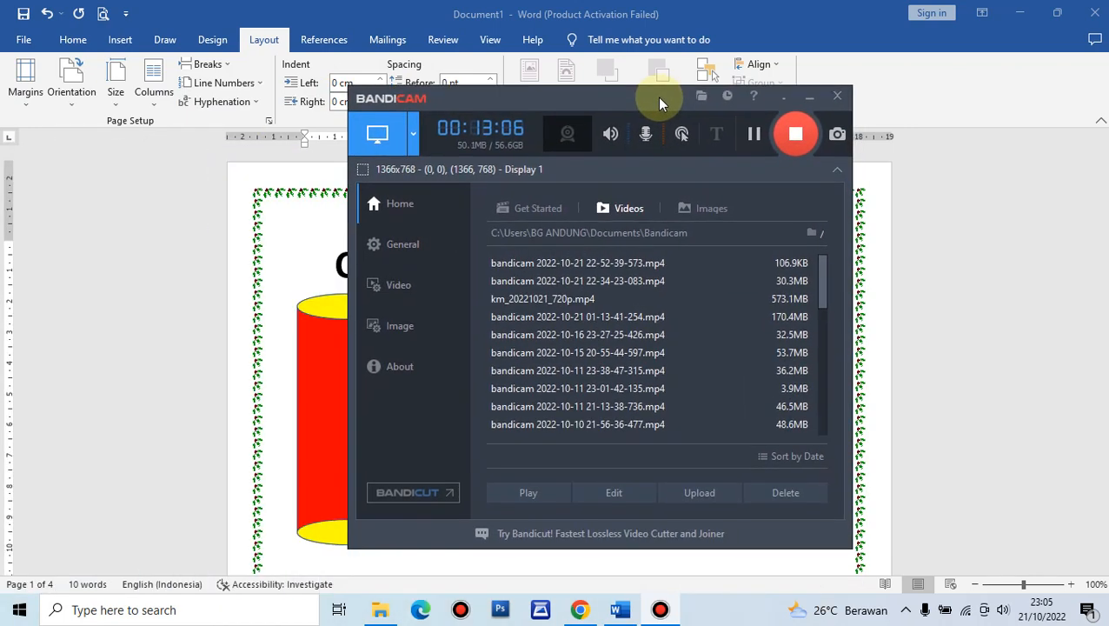